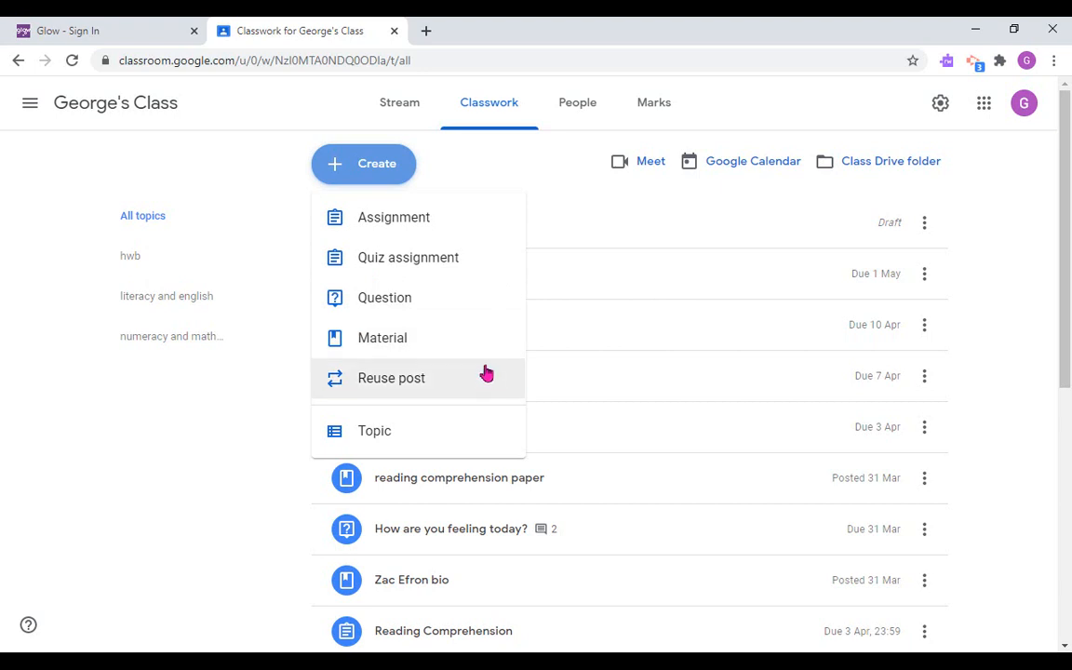
- Create an assignment titled "comprehension reading" with the instructions "read the text and then answer the worksheet questions"
left_click(459, 223)
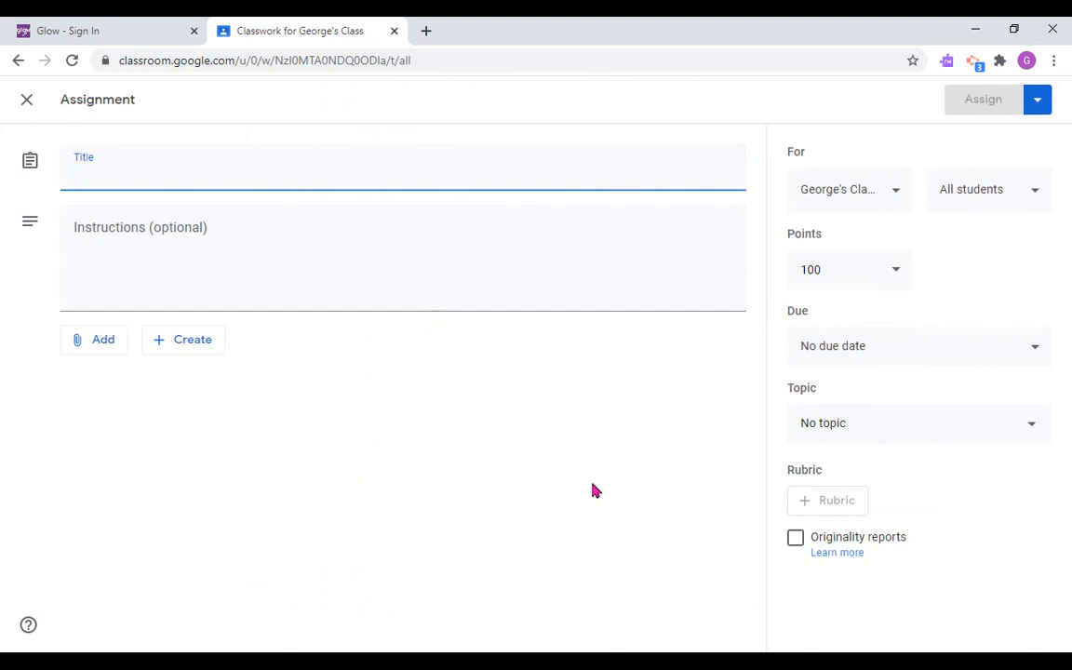
type("comprehension reading")
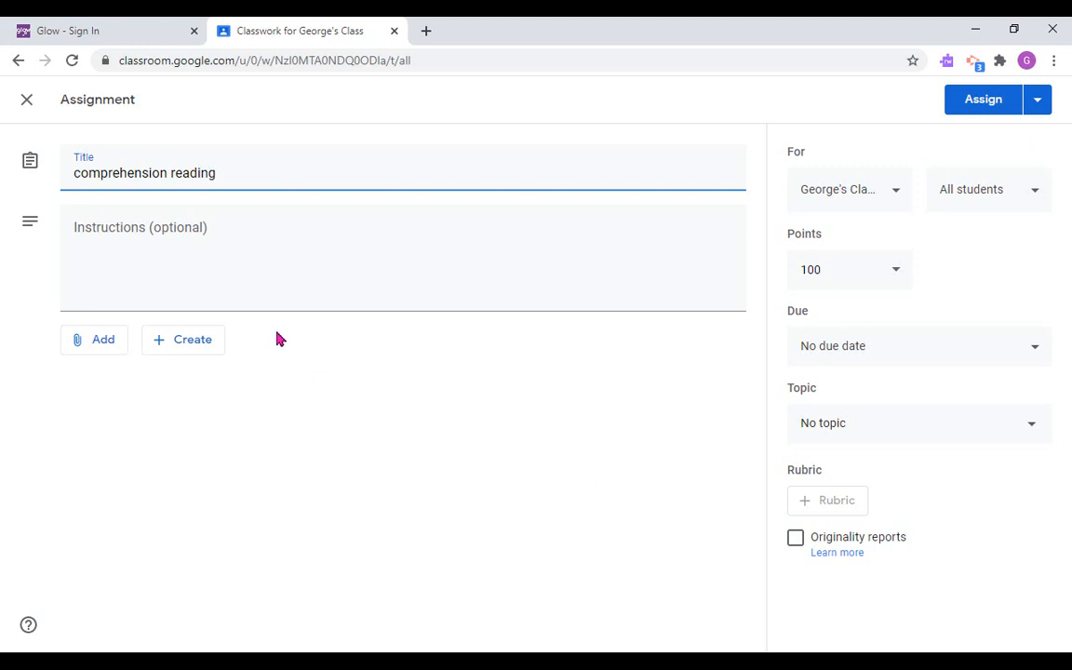
left_click(259, 235)
type("r")
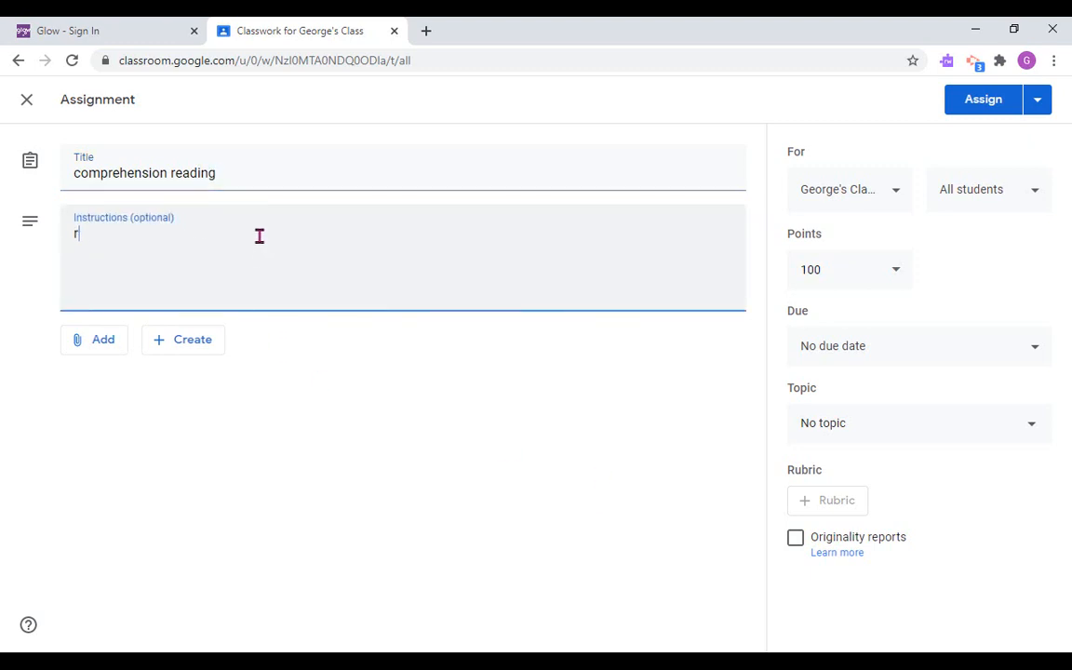
type("ead teh text and then")
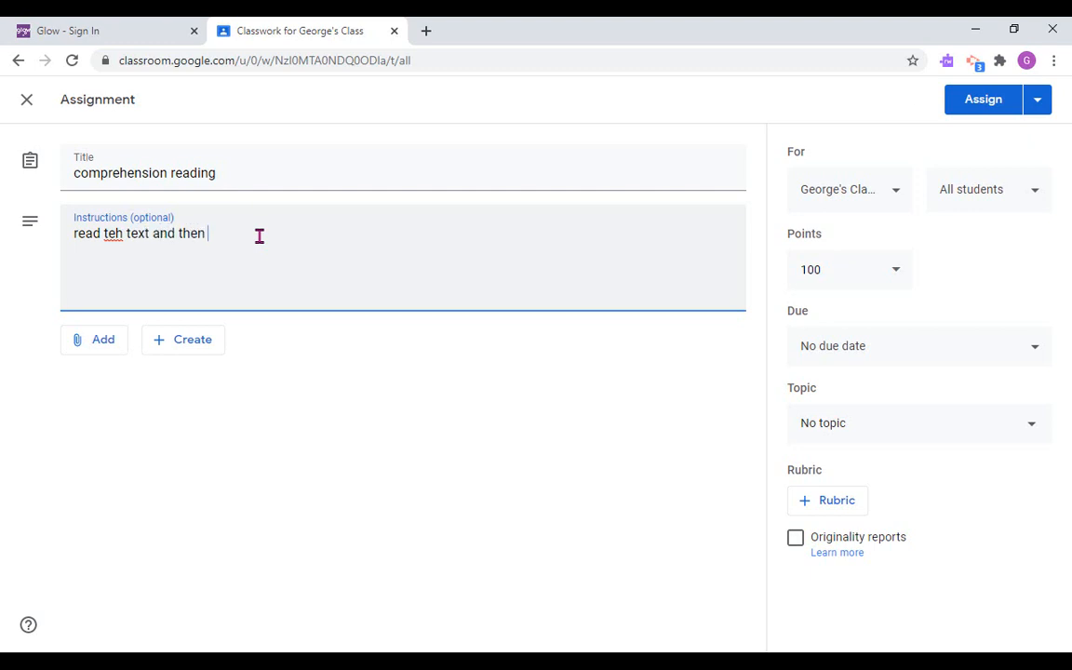
type(" answer the worksheet questions")
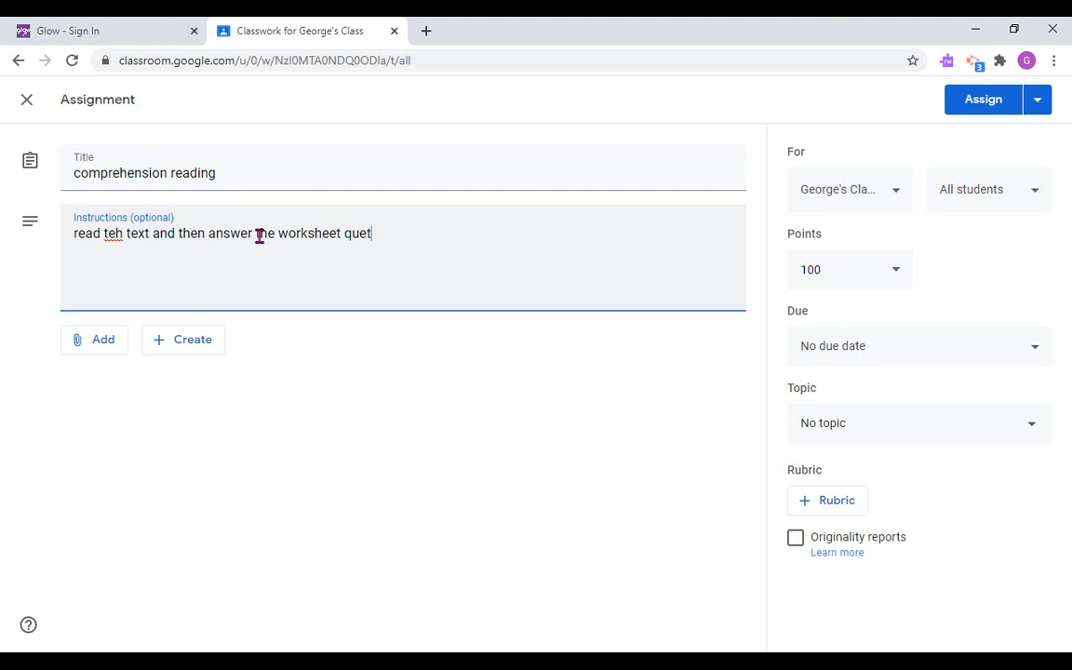
right_click(116, 232)
left_click(136, 242)
left_click(450, 234)
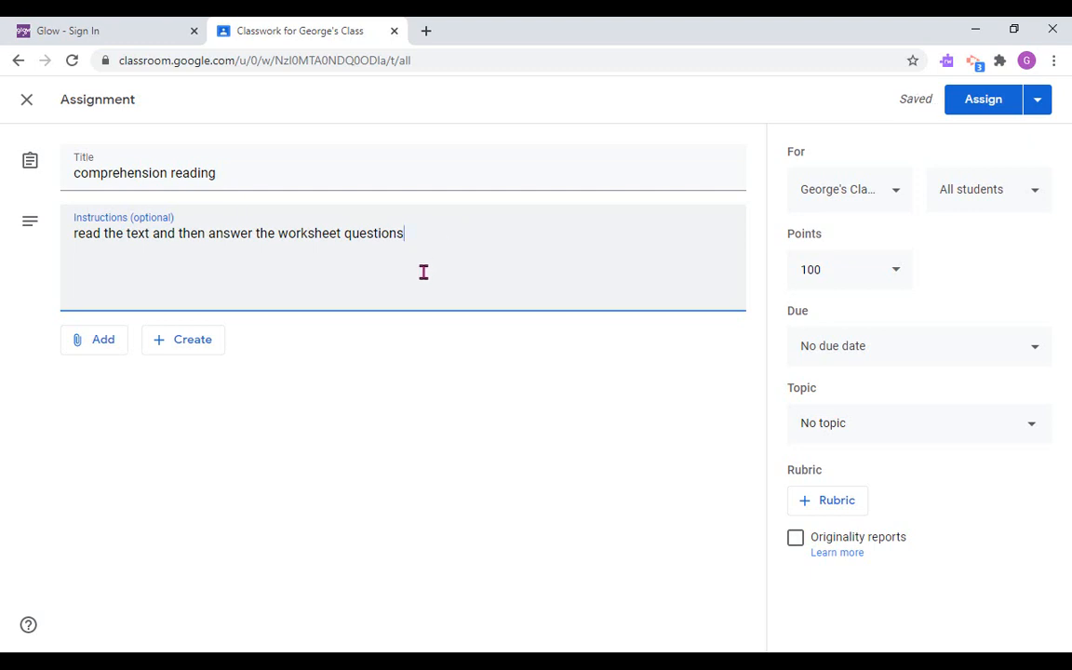
left_click(210, 342)
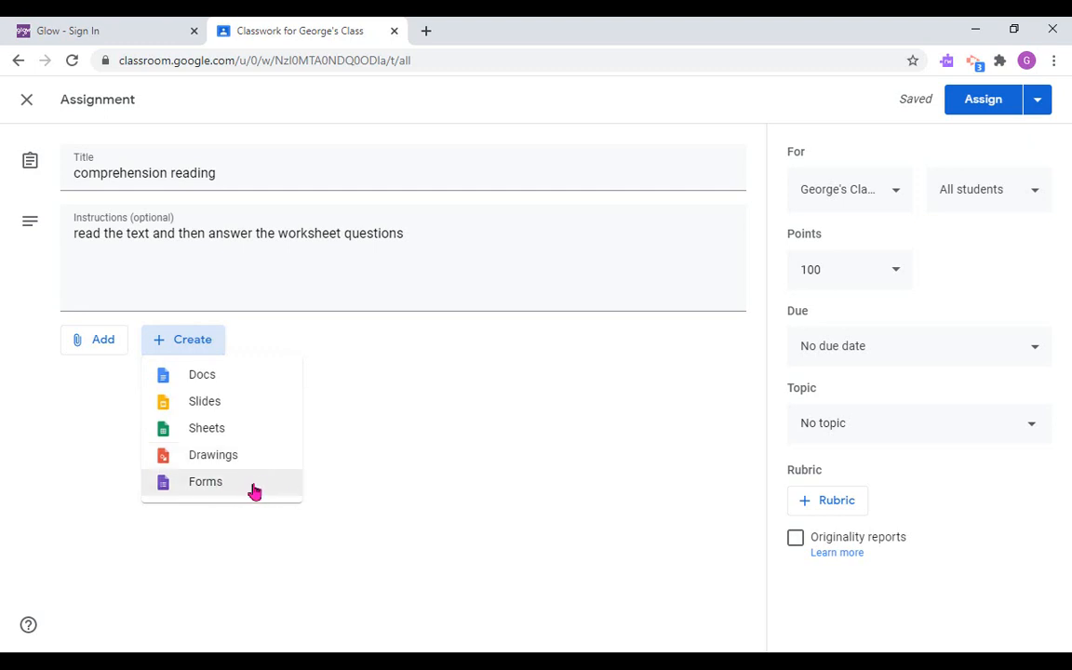
left_click(104, 344)
left_click(104, 344)
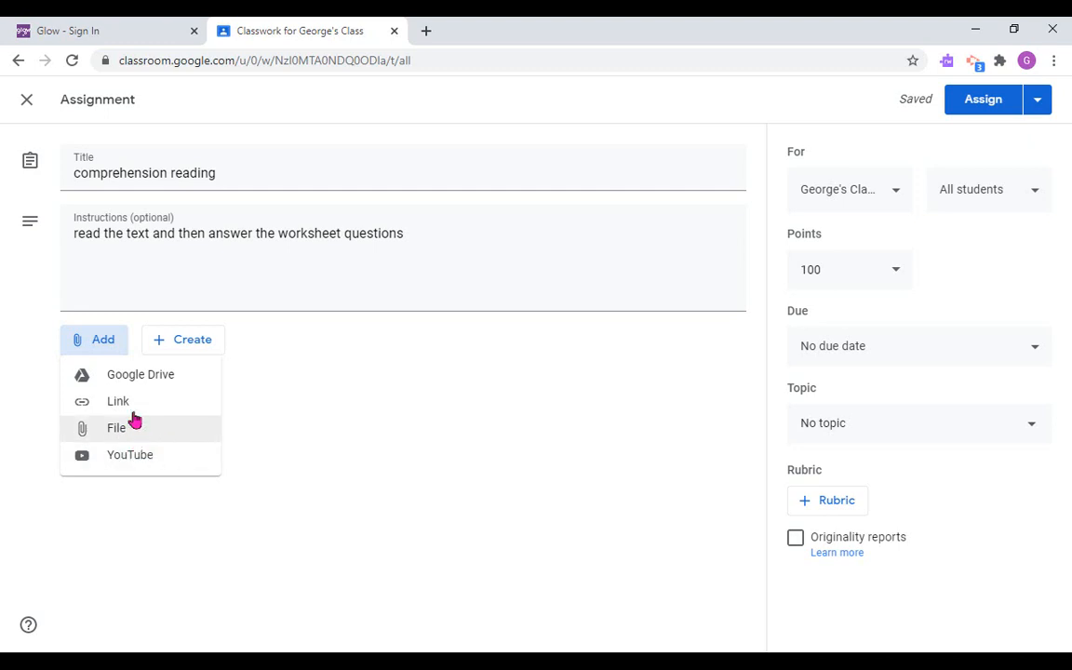
left_click(274, 404)
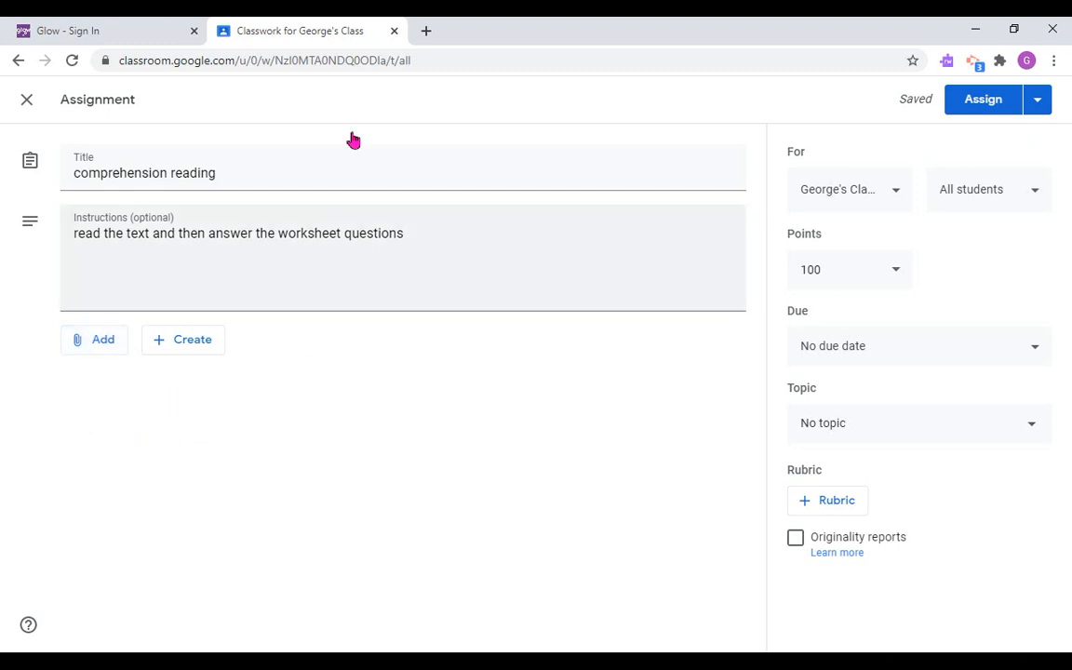
- Search the web for "zac efron wiki" in a new browser tab, open the Wikipedia article and copy its address
left_click(427, 31)
type("zac efron wiki")
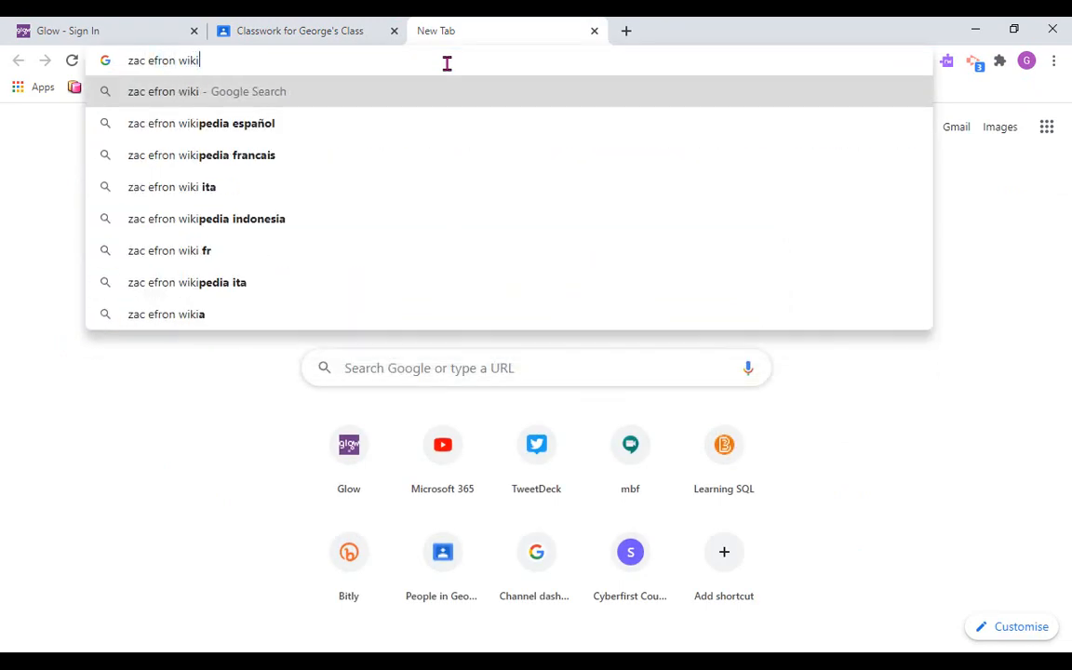
key("Return")
left_click(288, 231)
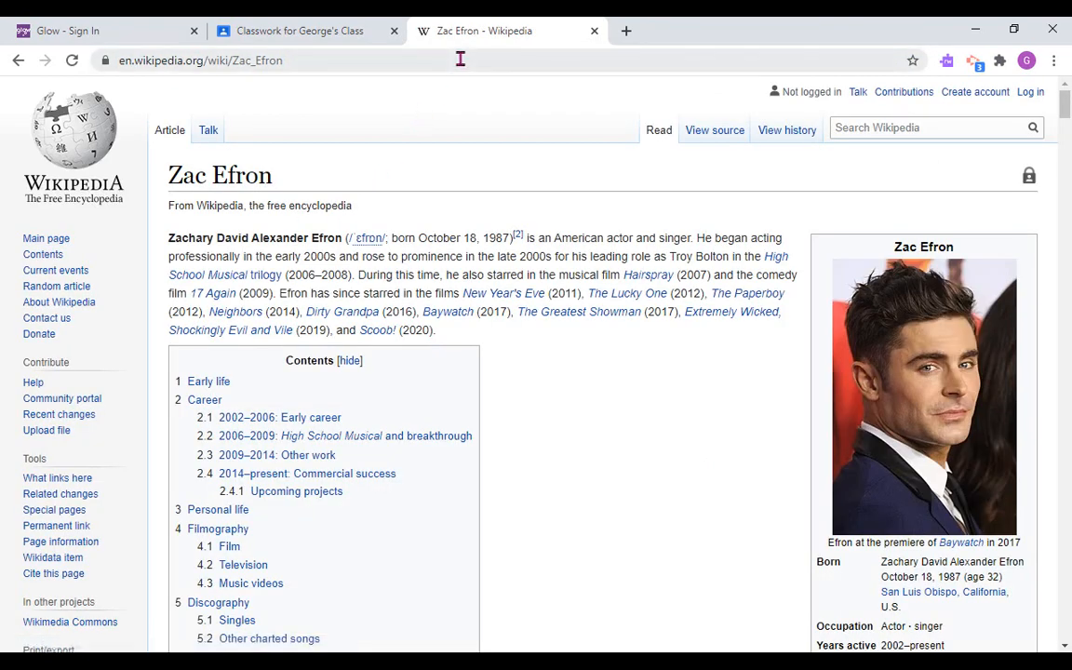
left_click(460, 59)
left_click(287, 30)
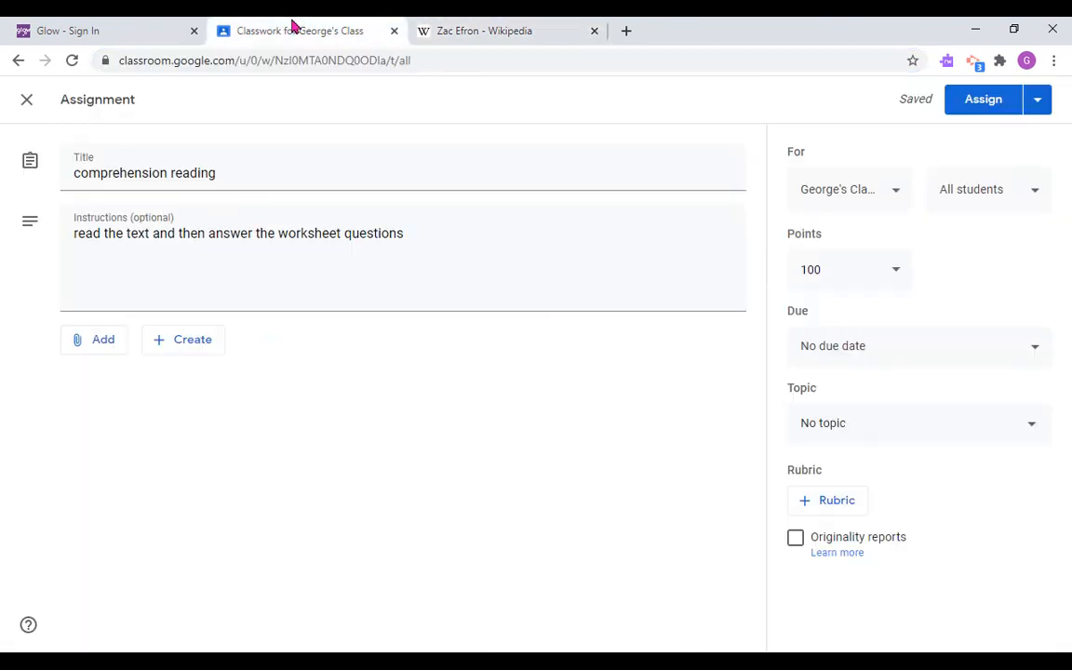
left_click(79, 346)
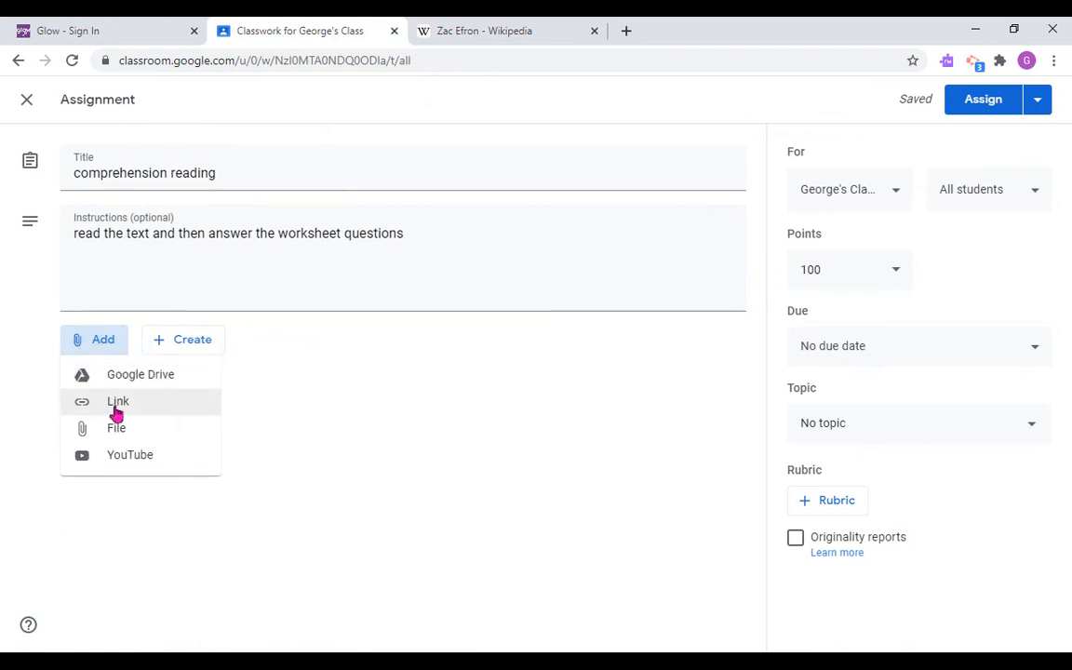
left_click(205, 402)
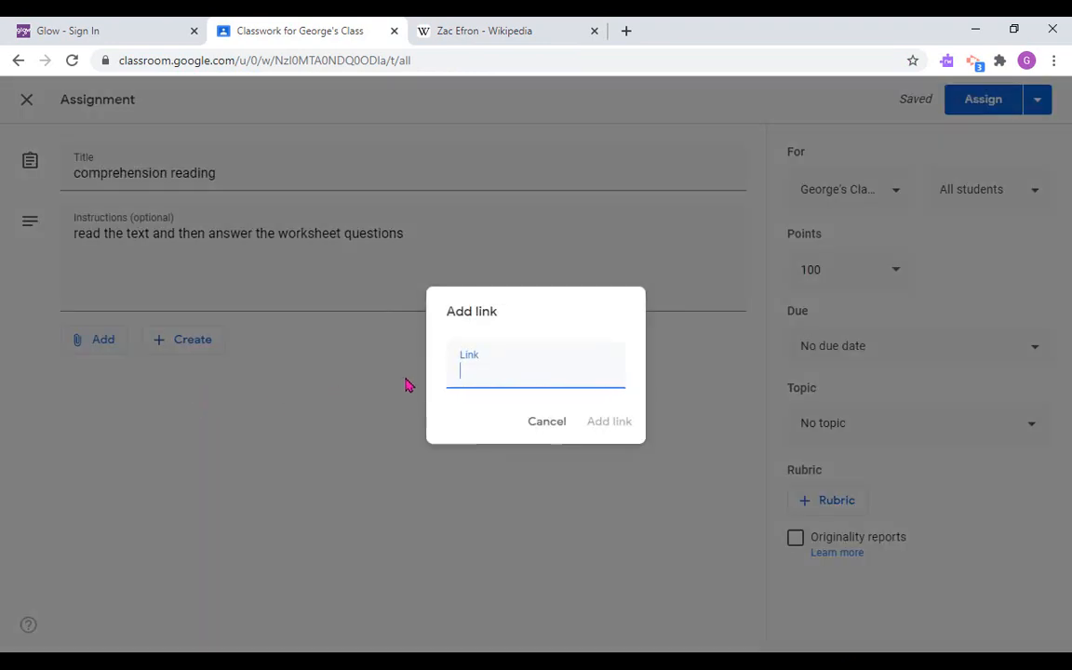
type("https://en.wikipedia.org/wiki/Zac_Efron")
left_click(599, 424)
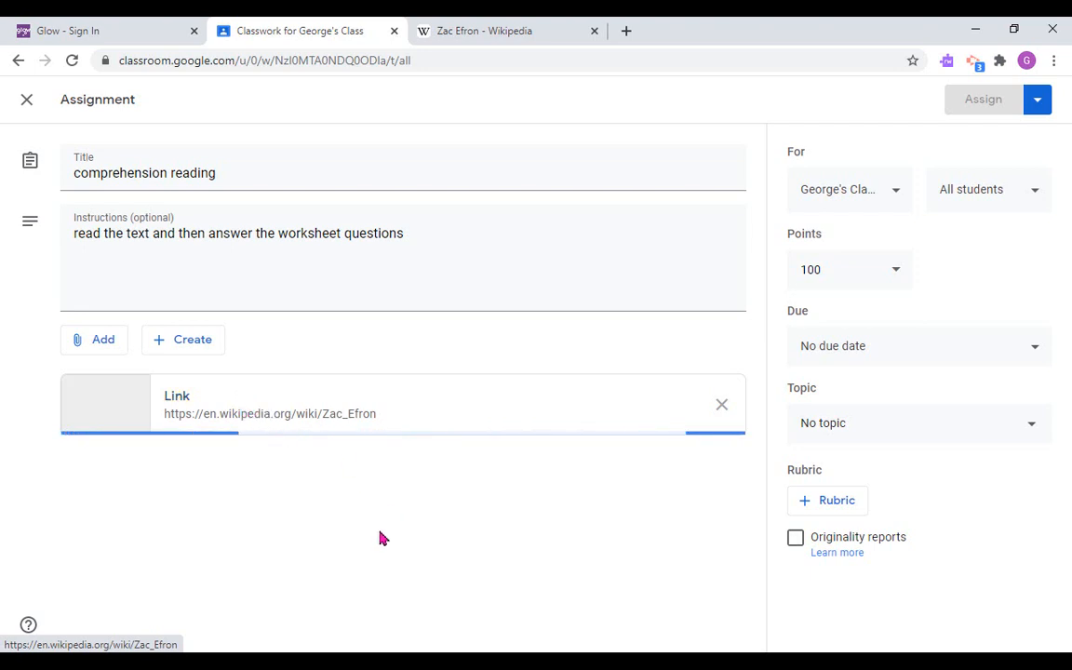
- Attach the Zac Effron reading QUESTIONS document from the recent Google Drive files to the assignment
left_click(90, 345)
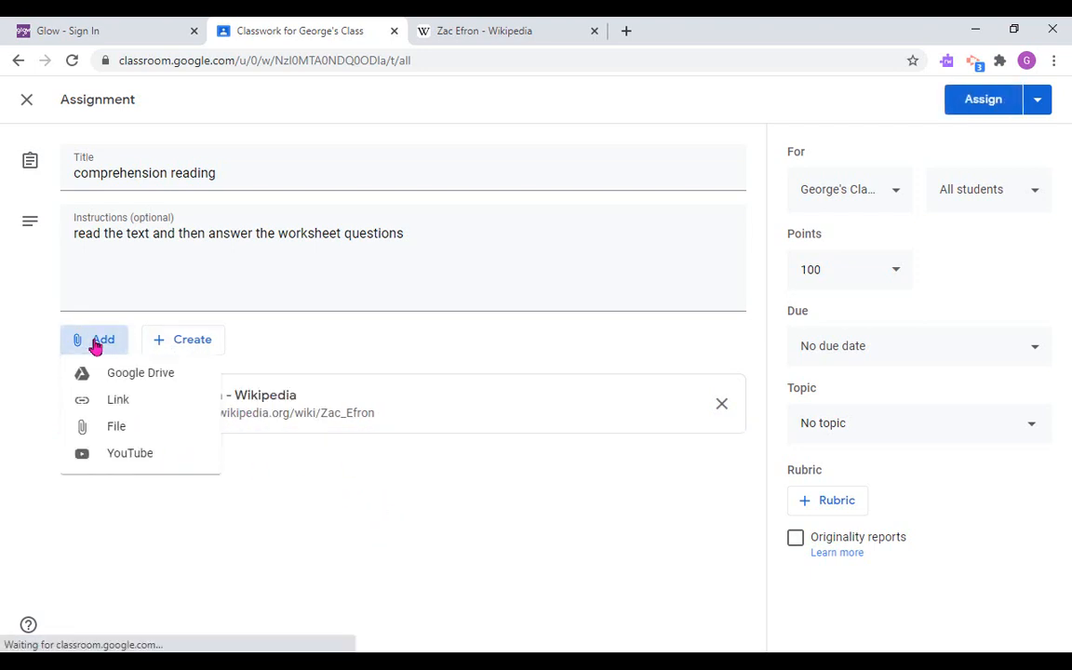
left_click(121, 384)
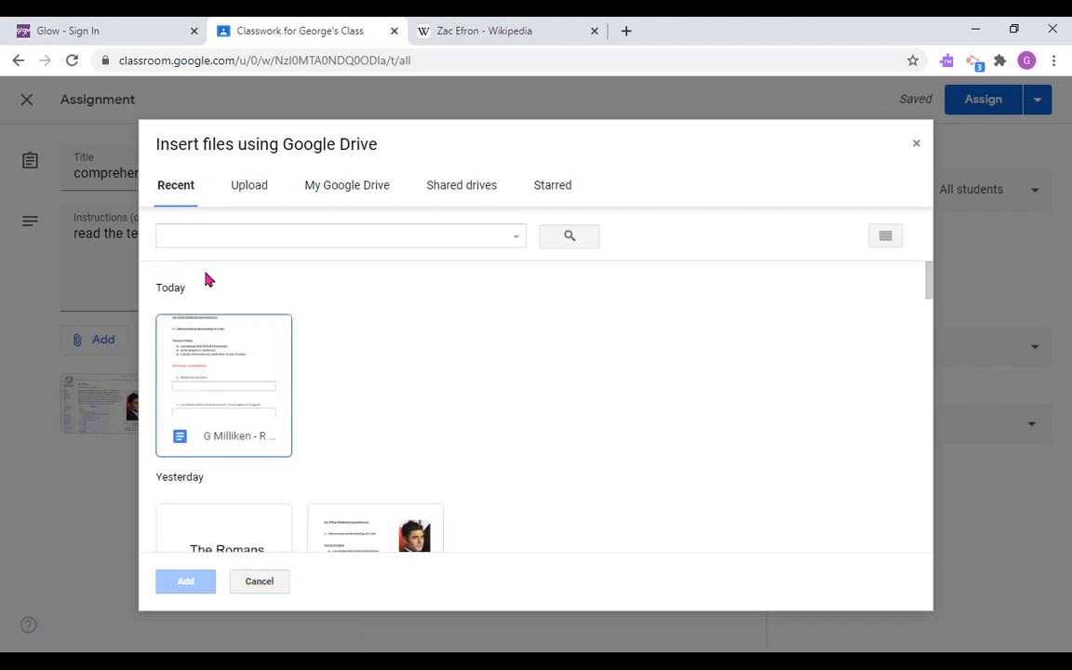
left_click(226, 394)
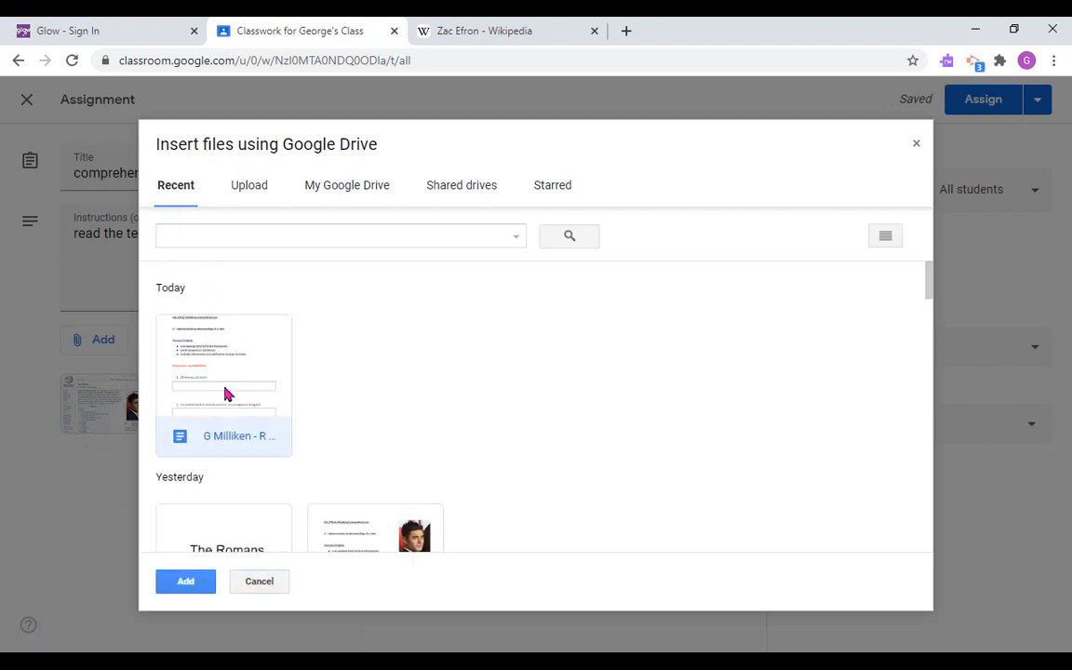
left_click(199, 579)
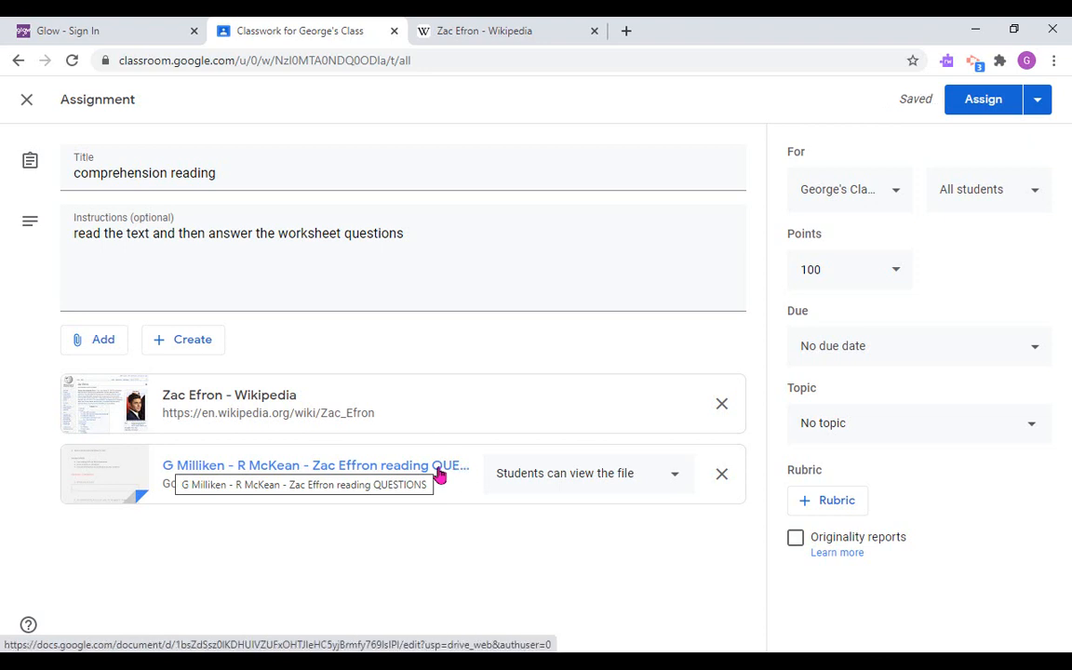
- Find Zac Efron.docx in My Google Drive by searching "zac" and attach it to the assignment
left_click(92, 338)
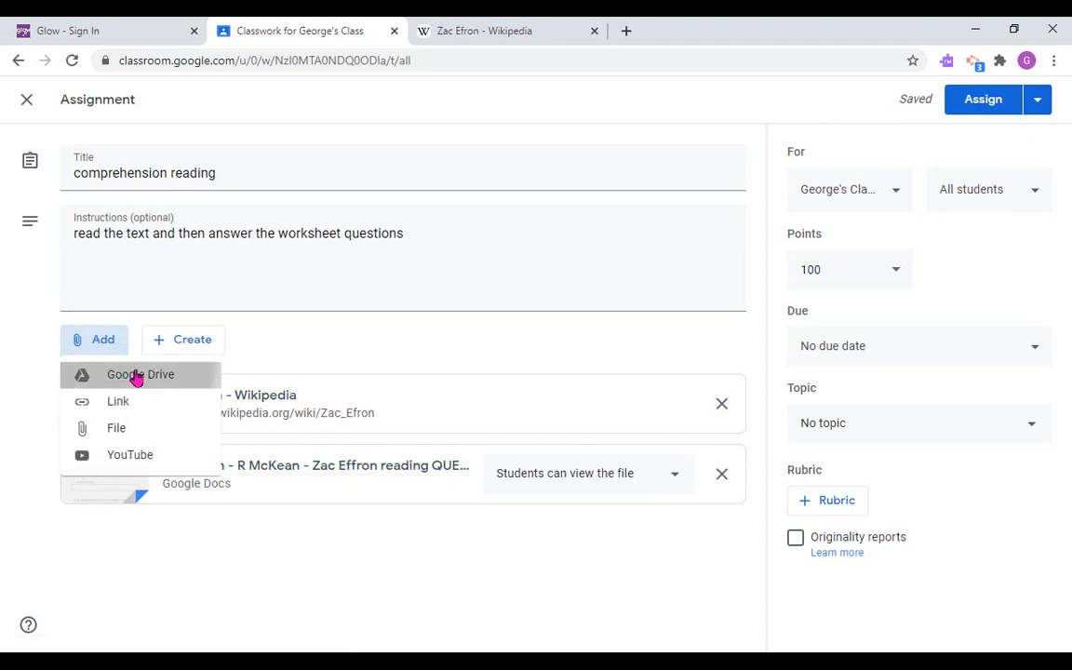
left_click(137, 376)
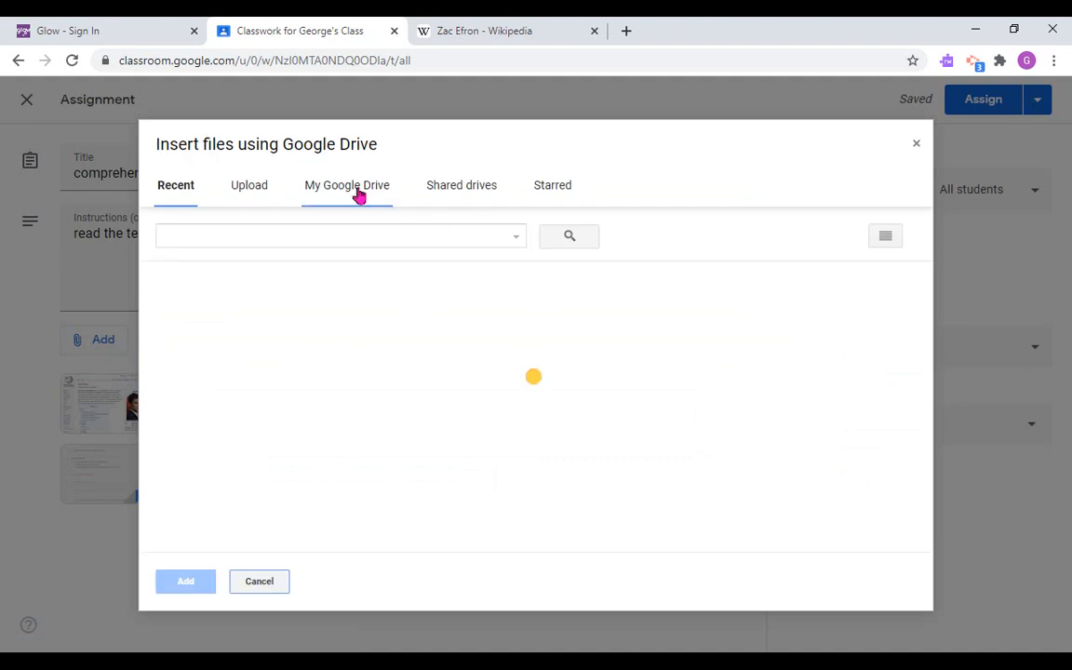
left_click(358, 193)
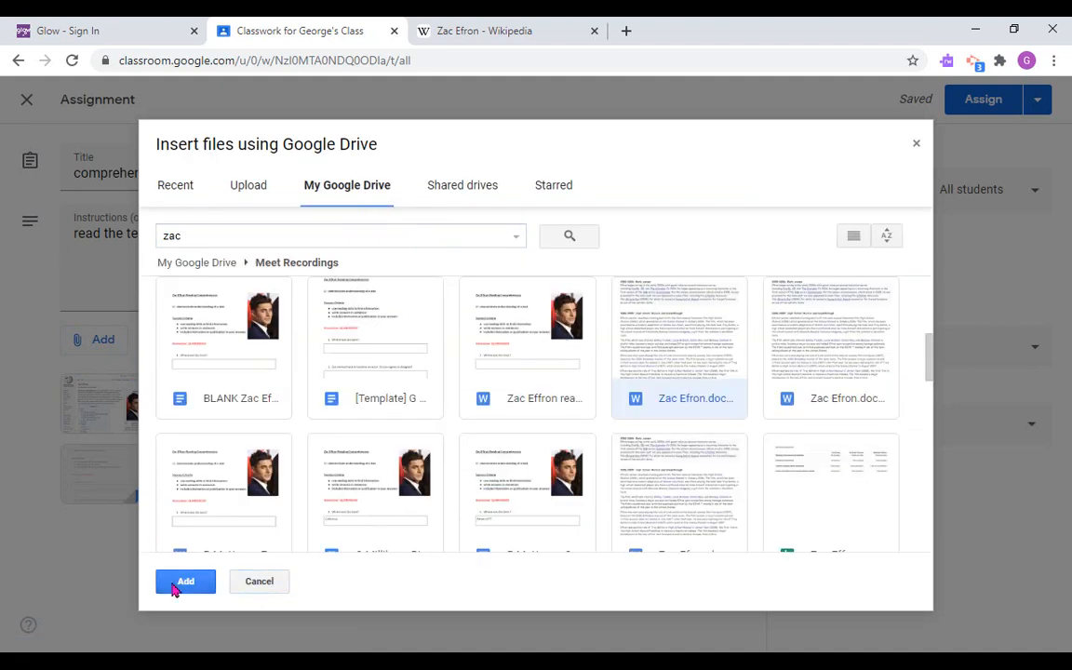
left_click(177, 582)
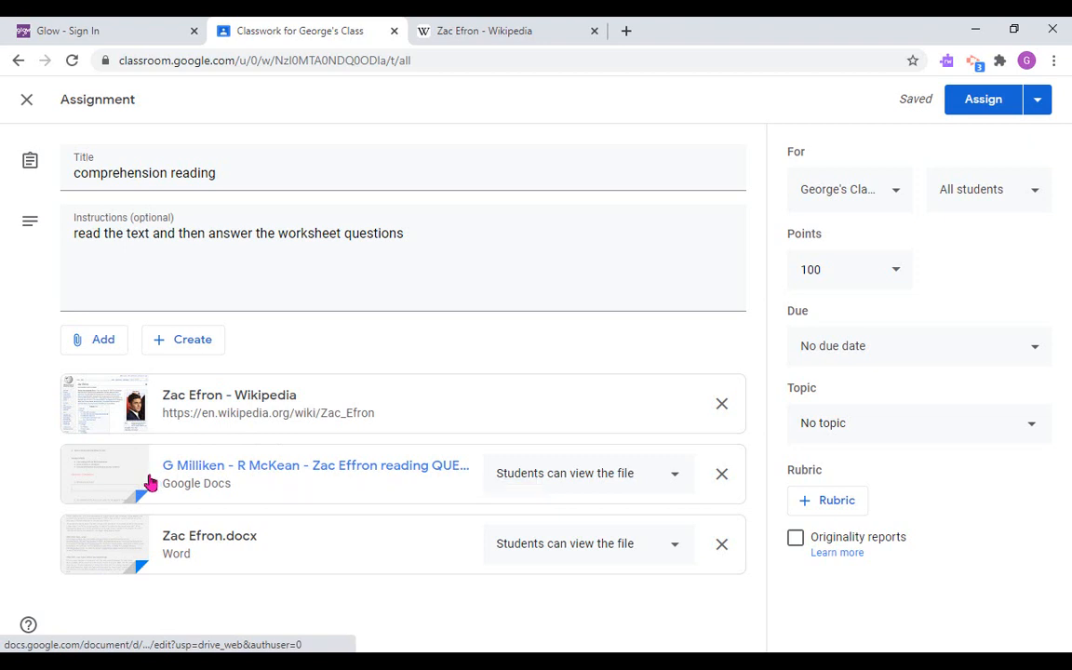
- Review the contents of the attached reading questions document and Zac Efron.docx, and return to the assignment
left_click(265, 471)
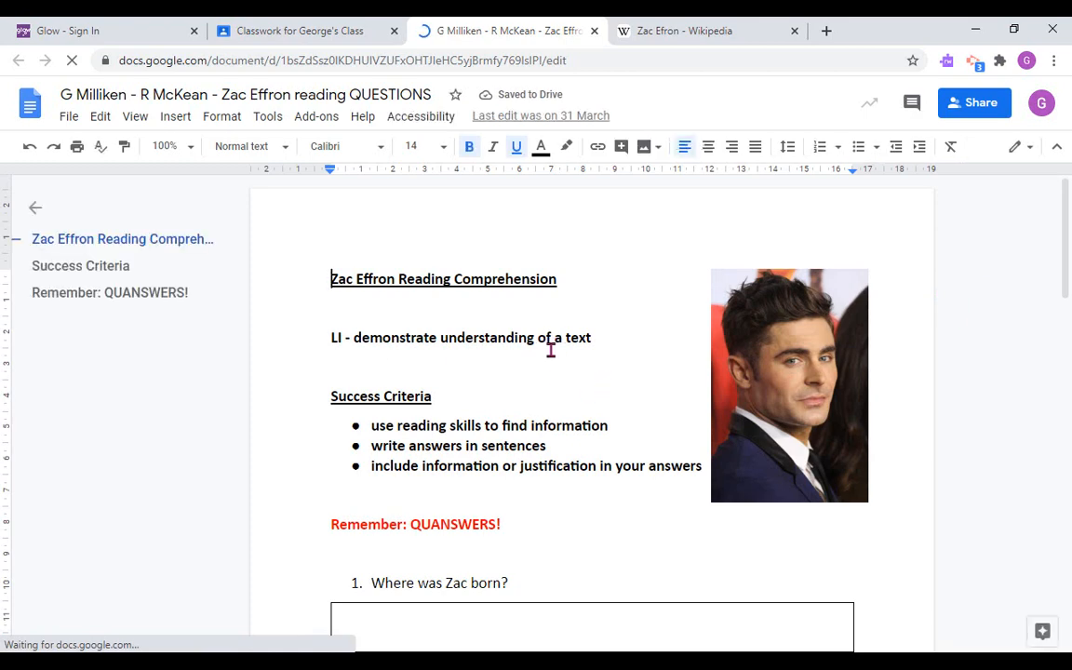
scroll(502, 484, "down", 3)
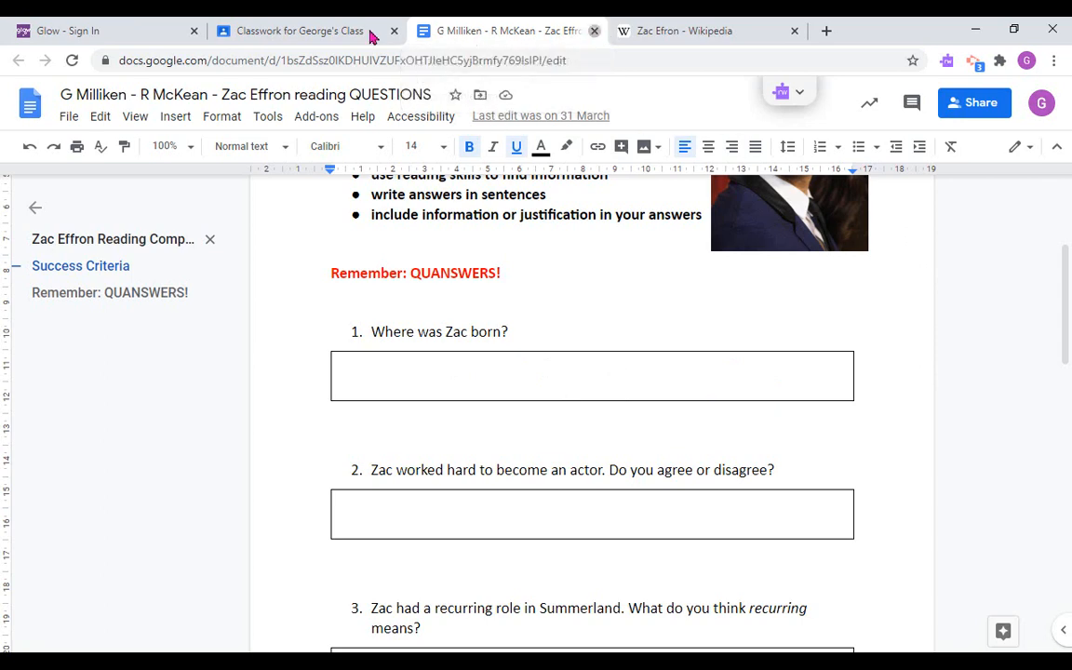
left_click(594, 31)
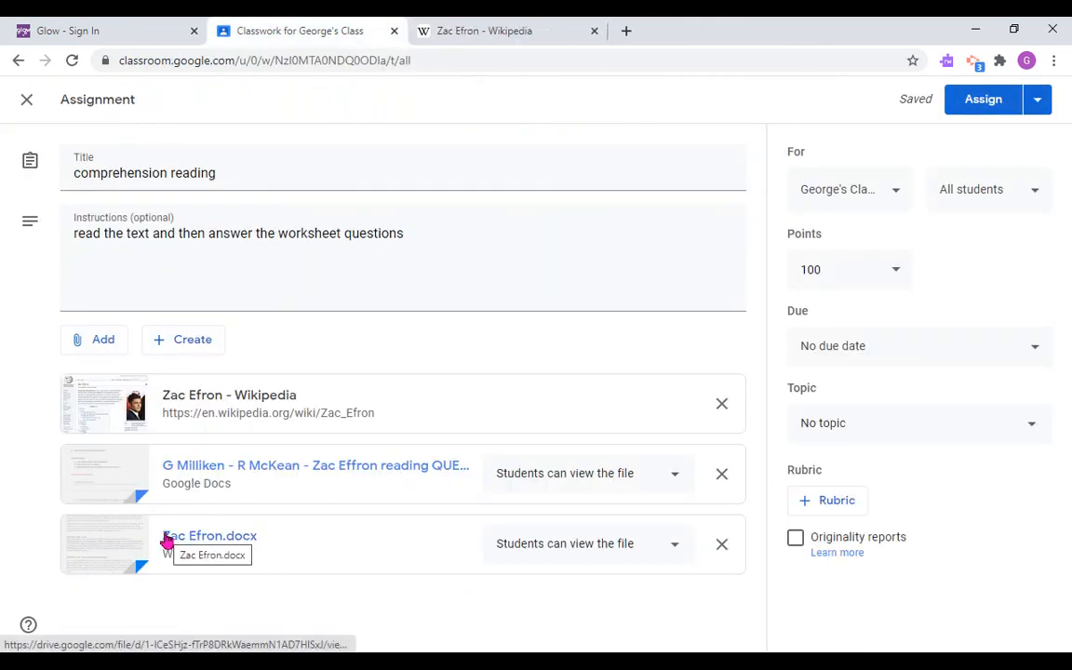
left_click(201, 540)
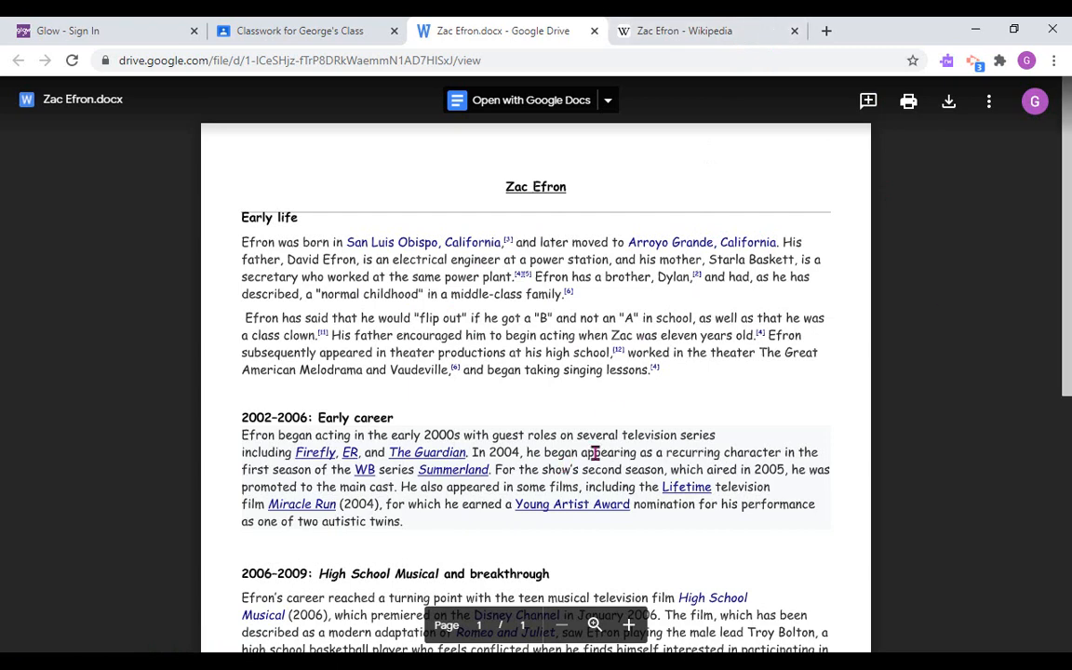
left_click(319, 31)
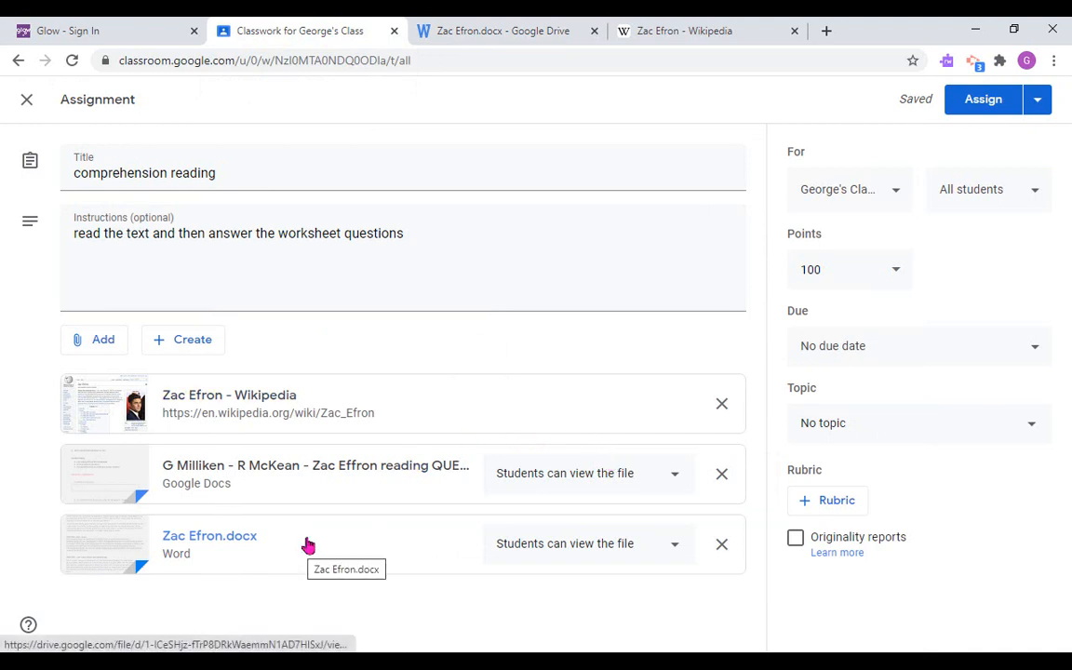
- Set the reading questions document to "Make a copy for each student" and Zac Efron.docx to "Students can view the file"
left_click(676, 477)
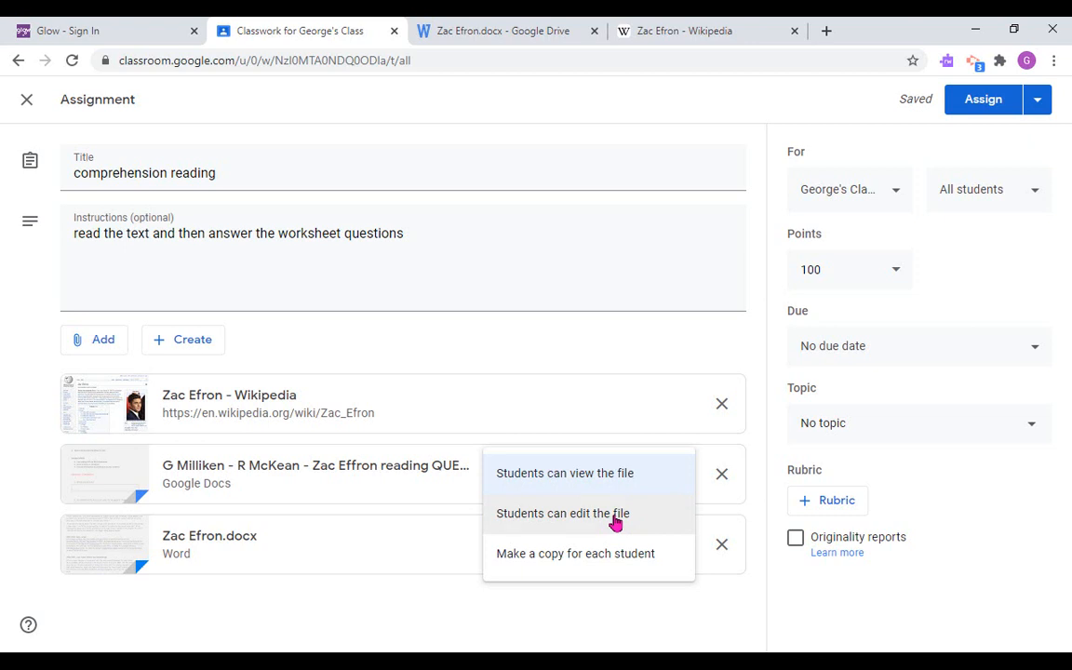
left_click(540, 558)
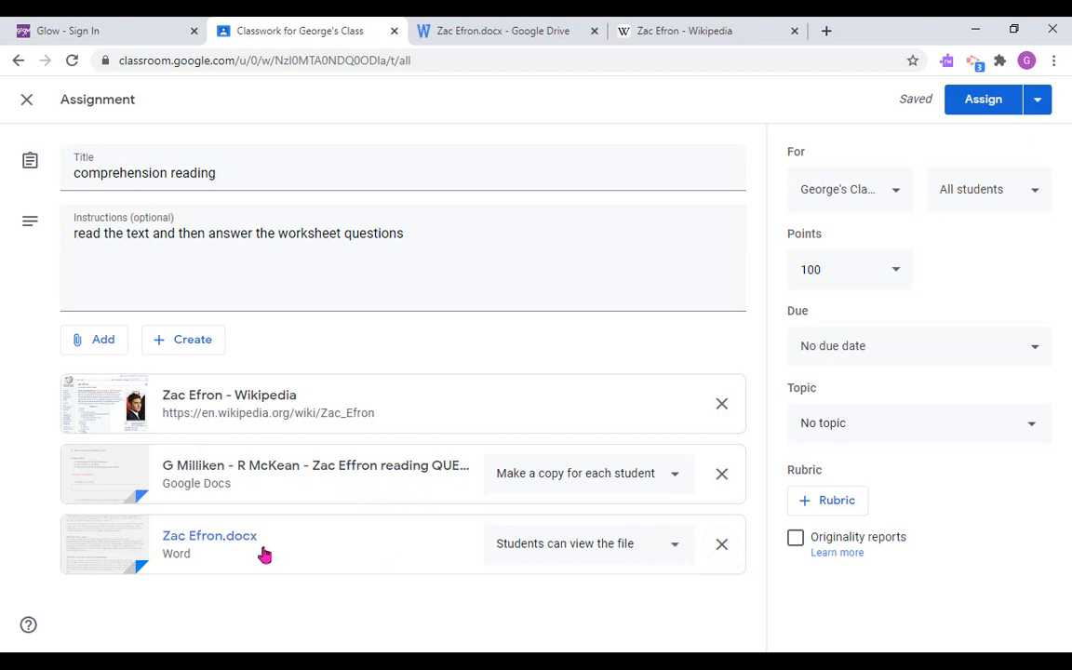
left_click(675, 551)
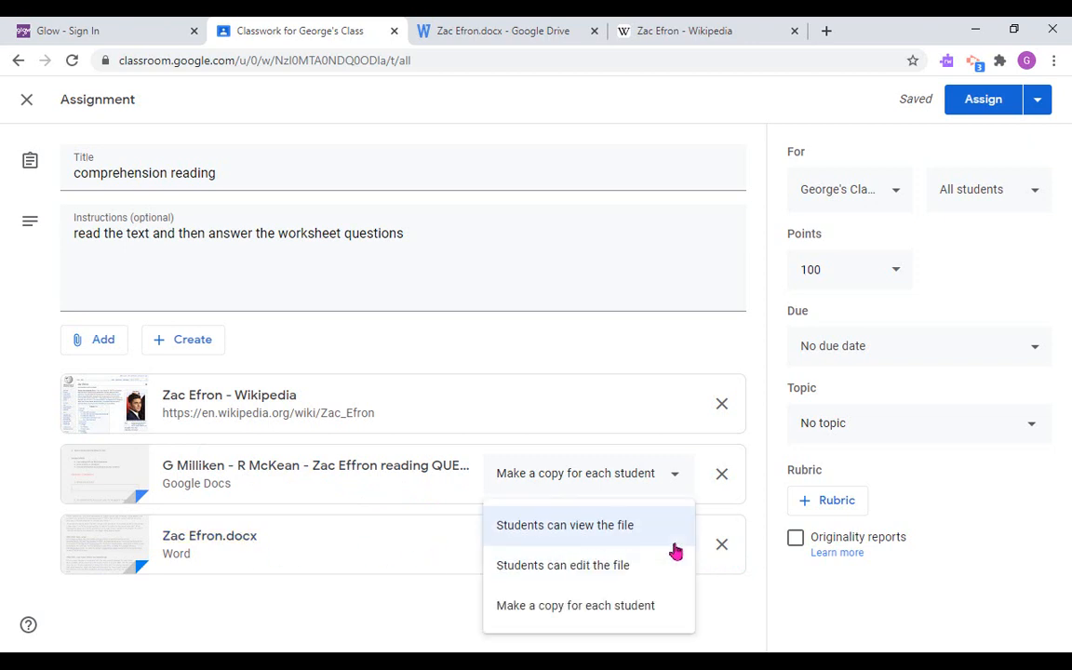
left_click(593, 527)
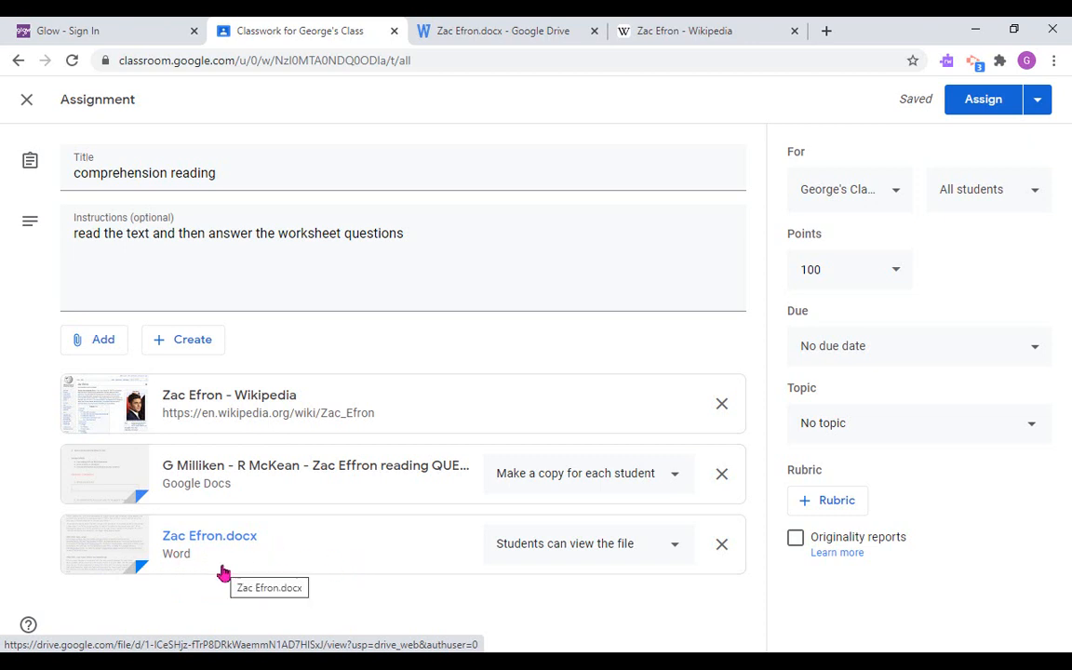
- Preview Zac Efron.docx again, checking its option to open with Google Docs, and return to the assignment
left_click(125, 563)
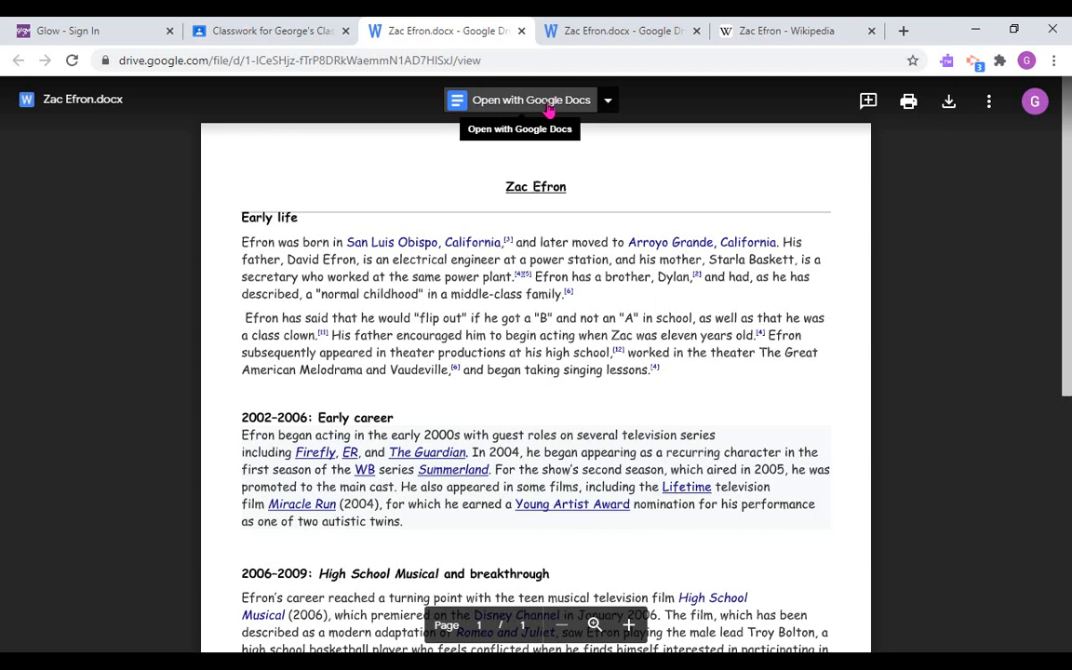
left_click(308, 34)
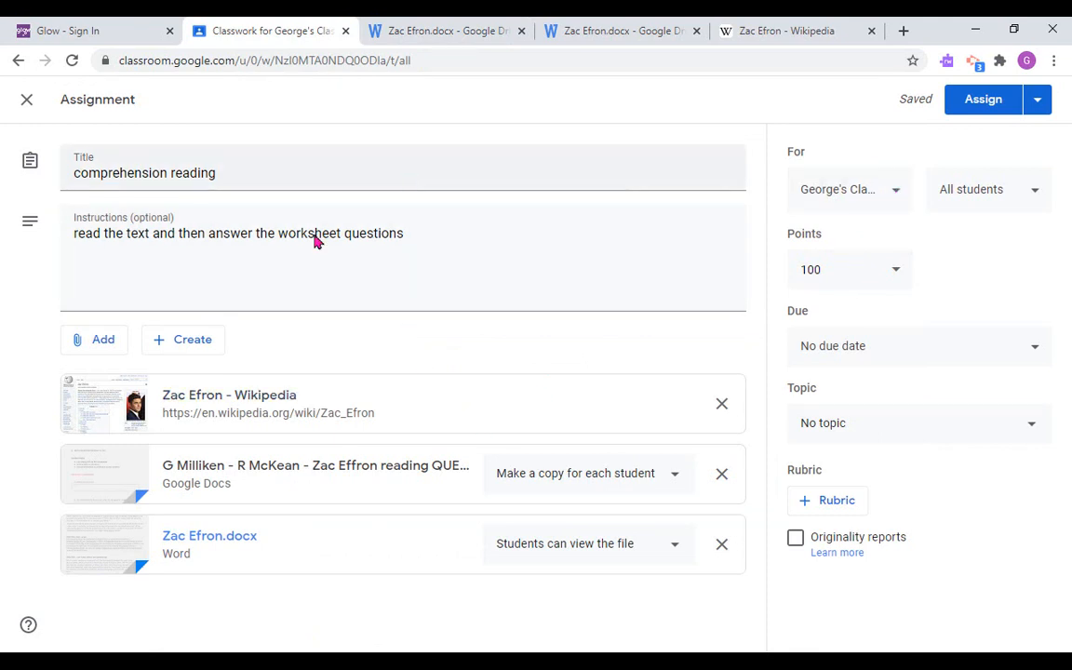
- View the available classes, try excluding individual students from the assignment, and restore the recipients to all students
left_click(893, 192)
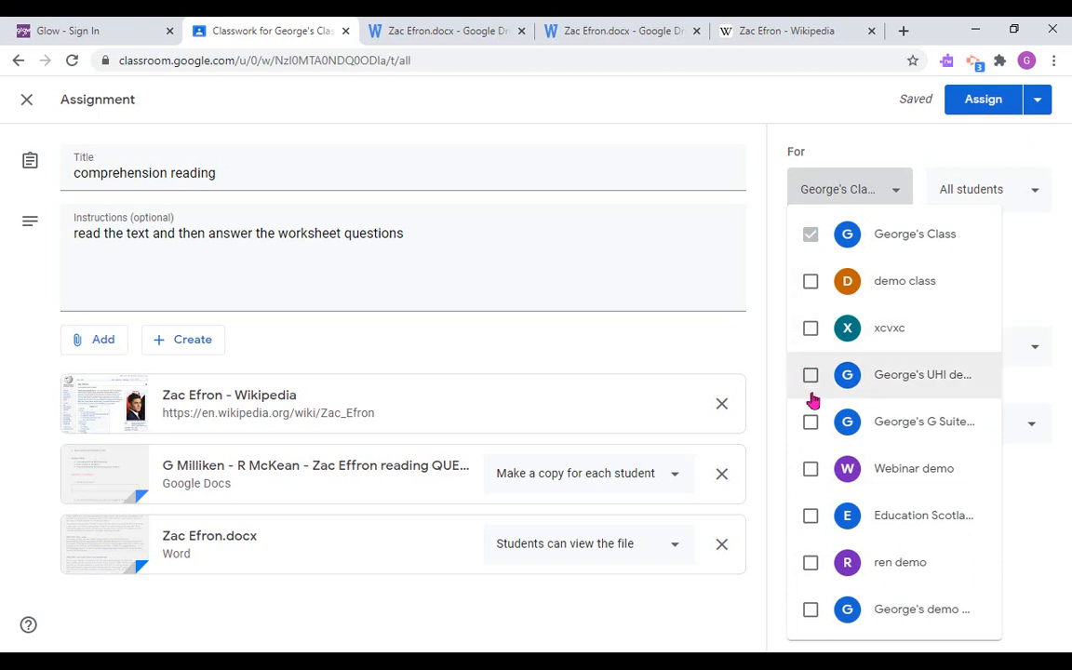
left_click(881, 144)
left_click(1039, 192)
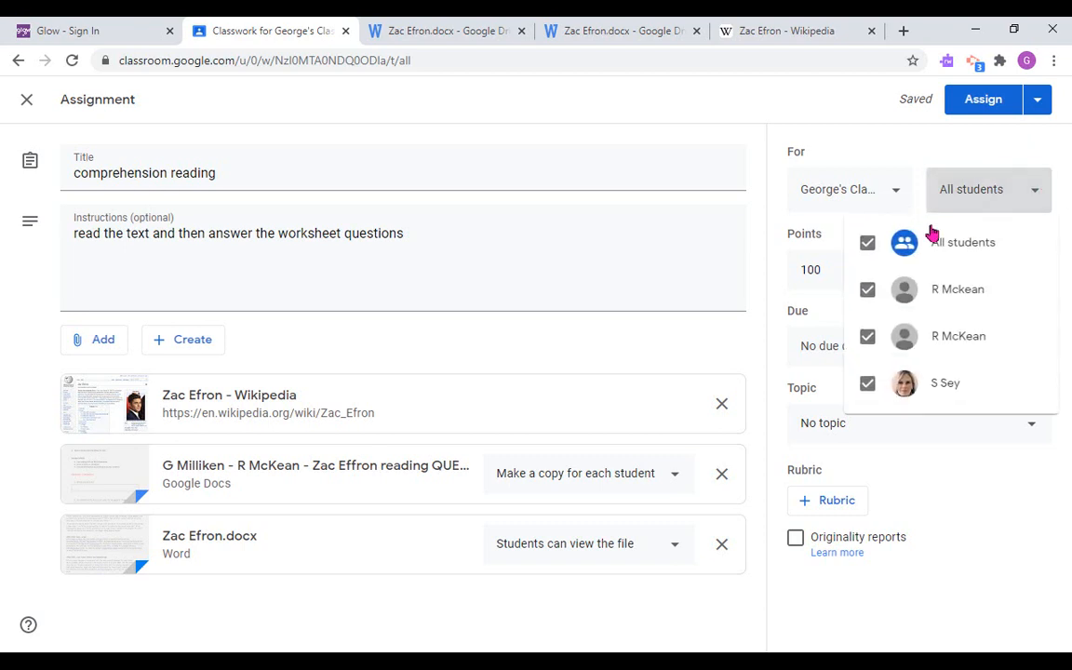
left_click(867, 339)
left_click(867, 383)
left_click(867, 384)
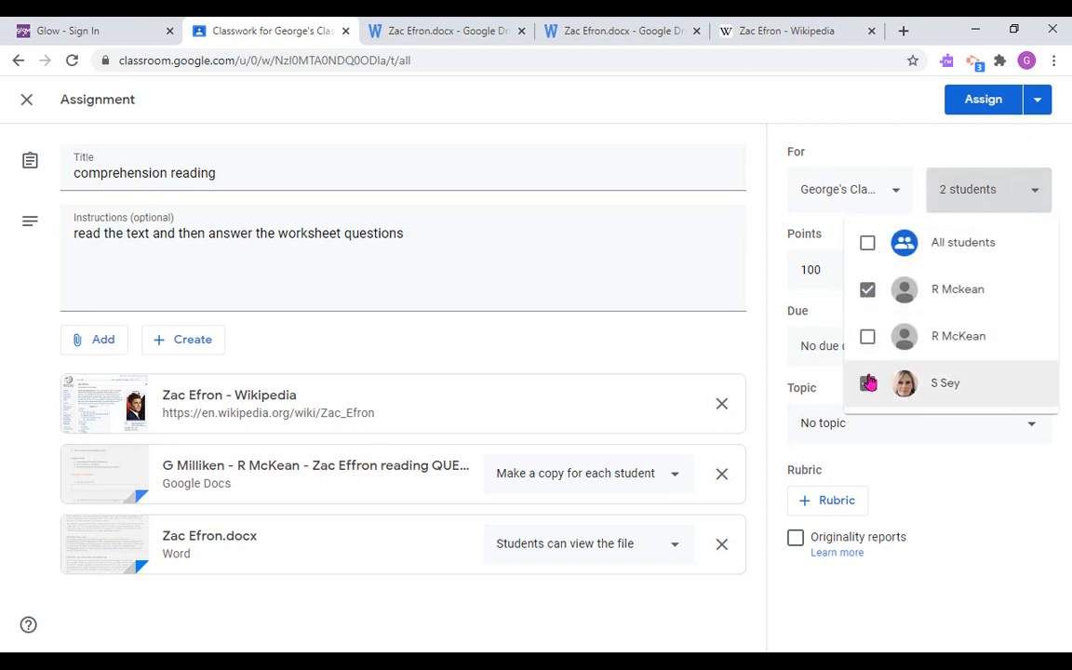
left_click(868, 336)
left_click(868, 242)
left_click(980, 208)
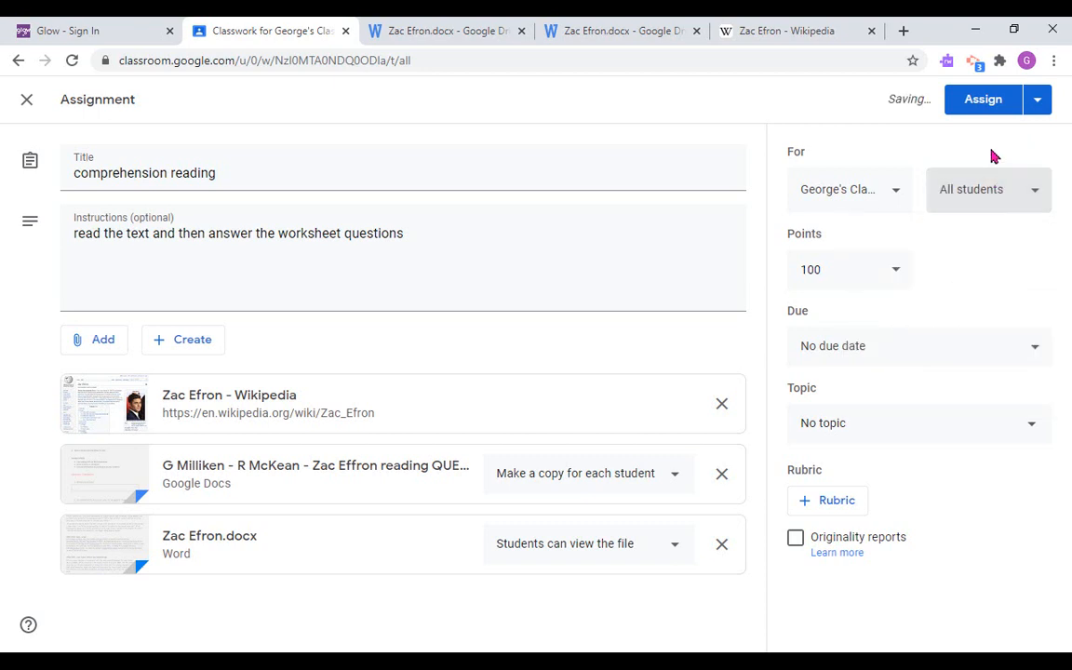
- Make the assignment unmarked and set its due date to 17 Jul 2020 at 23:59
left_click(893, 270)
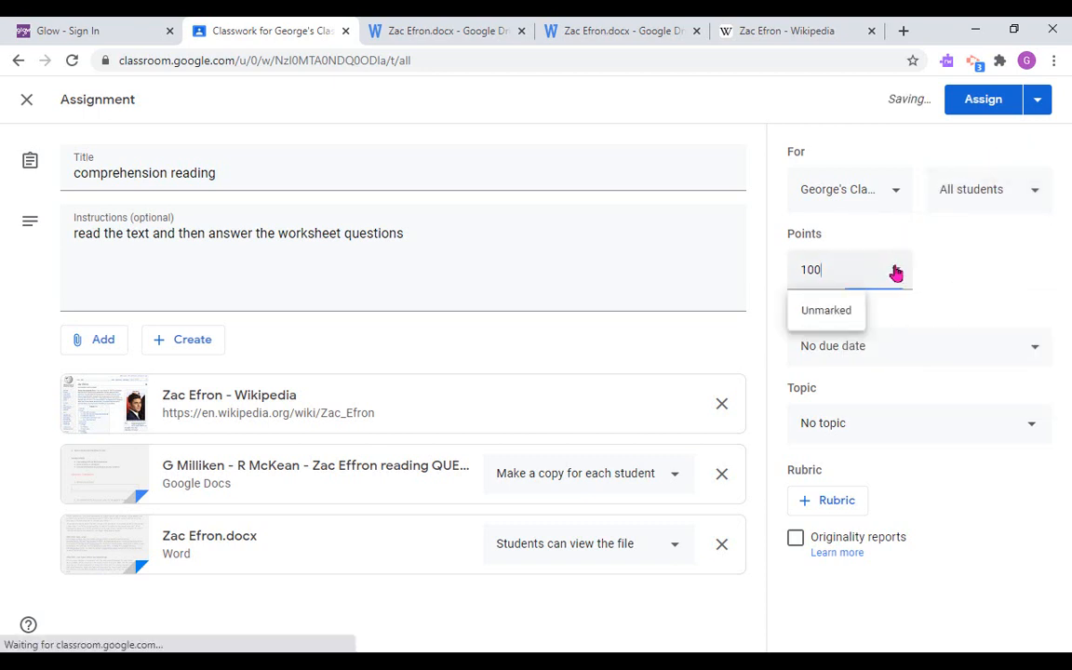
left_click(826, 312)
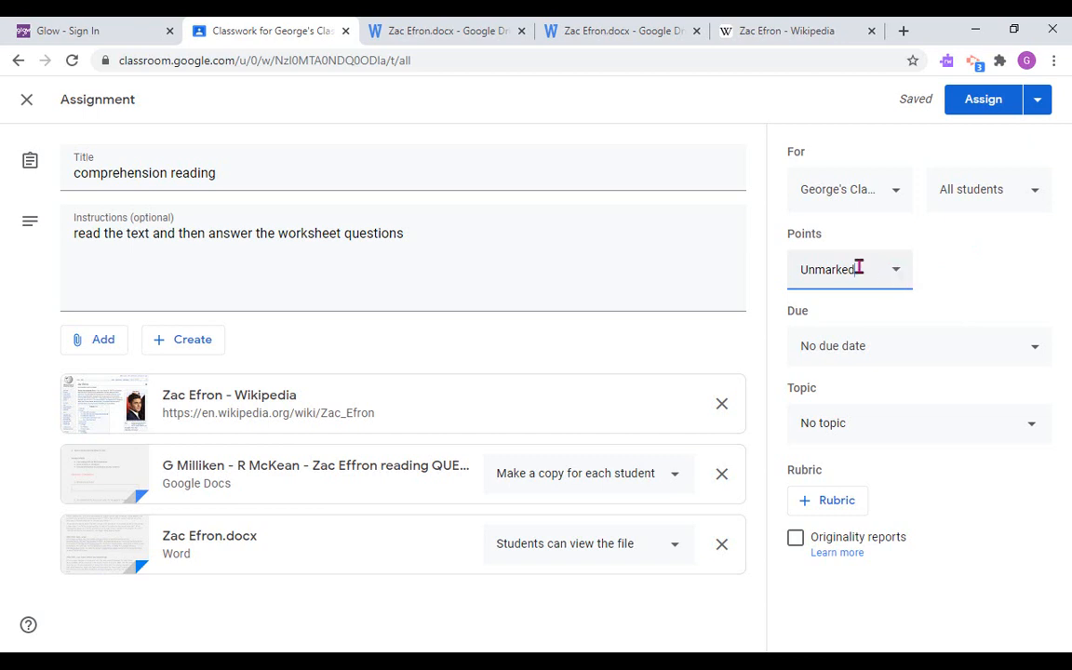
left_click(1025, 348)
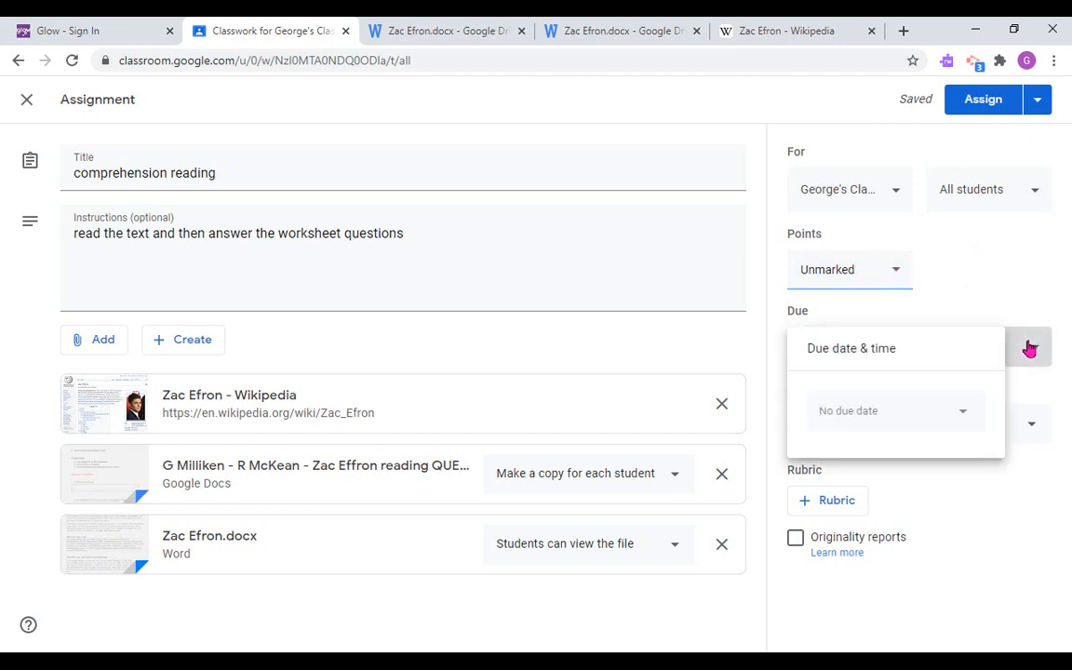
left_click(964, 416)
left_click(930, 546)
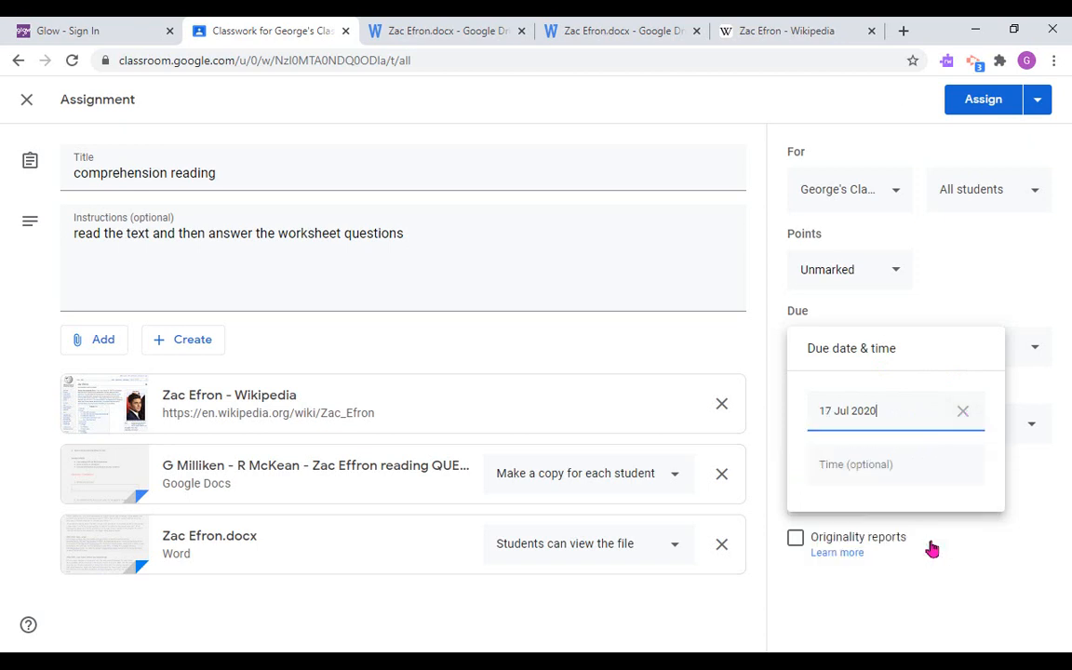
left_click(914, 472)
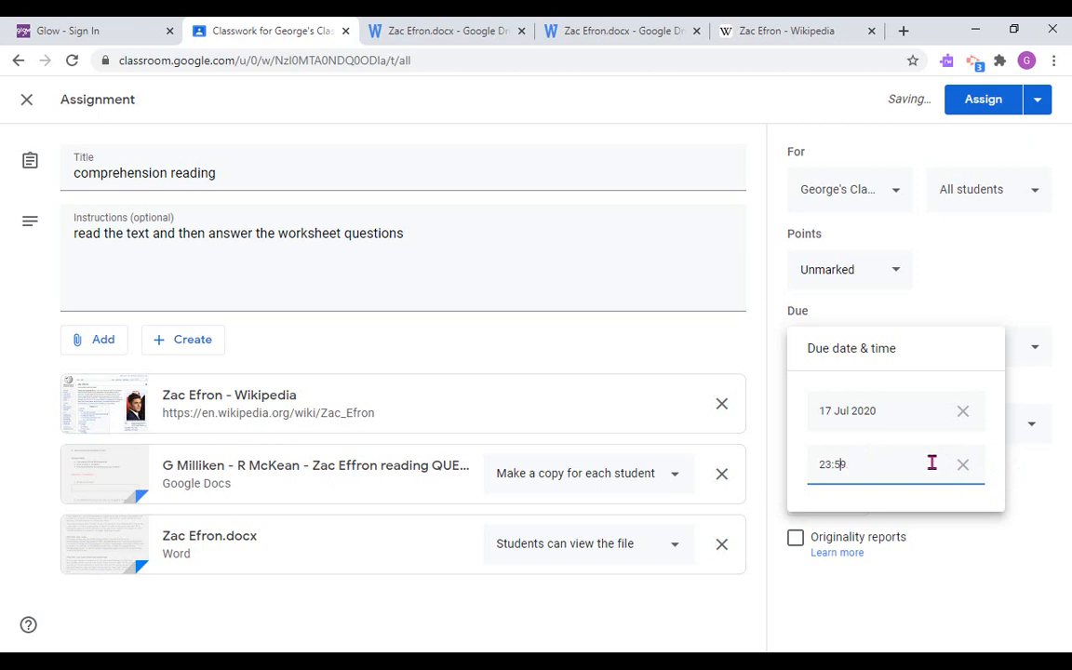
left_click(1015, 475)
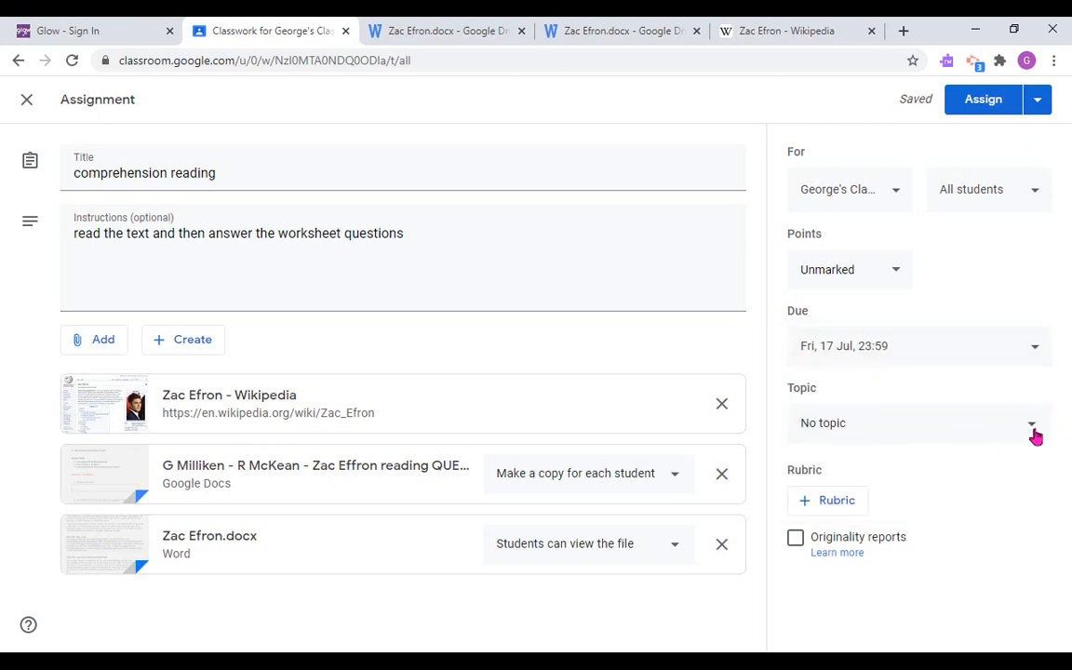
- File the assignment under the topic "literacy and english" and assign it to the class
left_click(1033, 430)
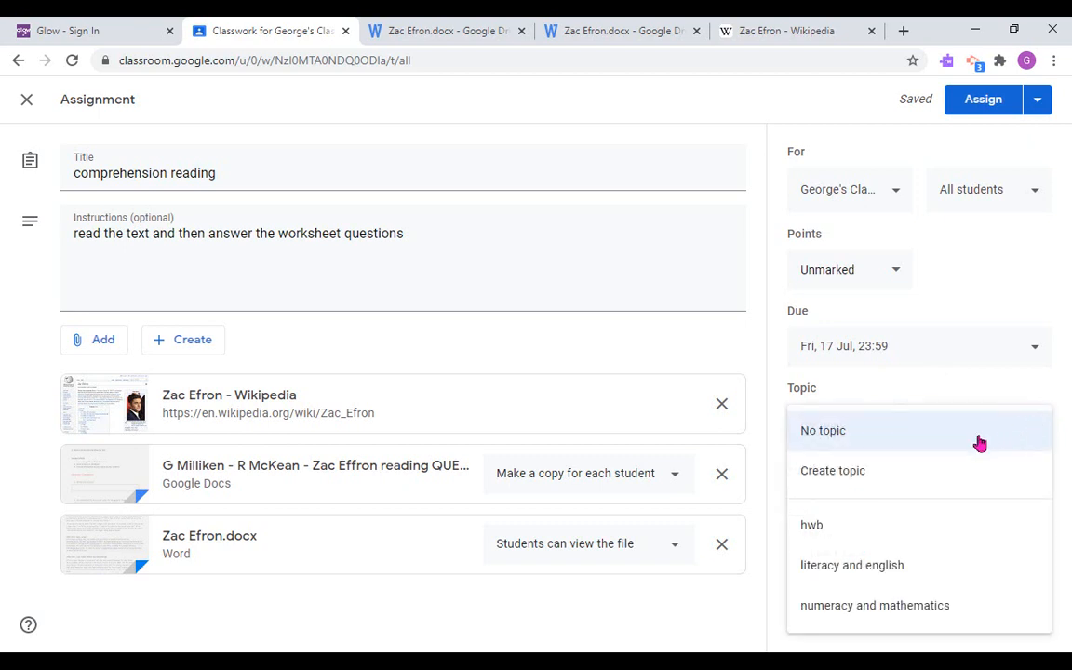
left_click(878, 568)
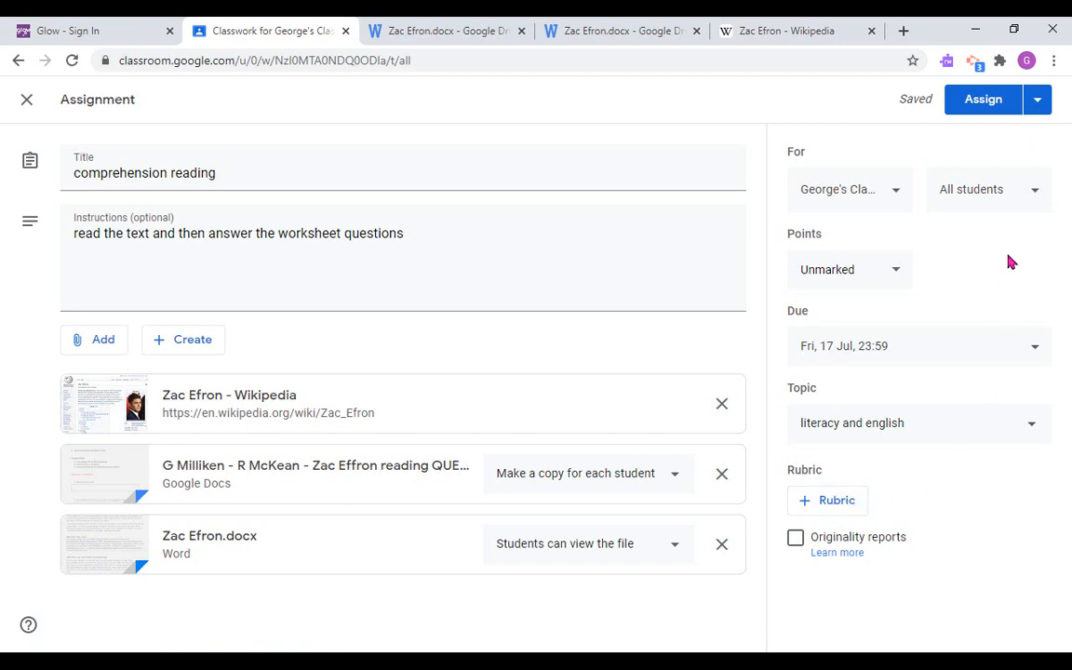
left_click(1039, 105)
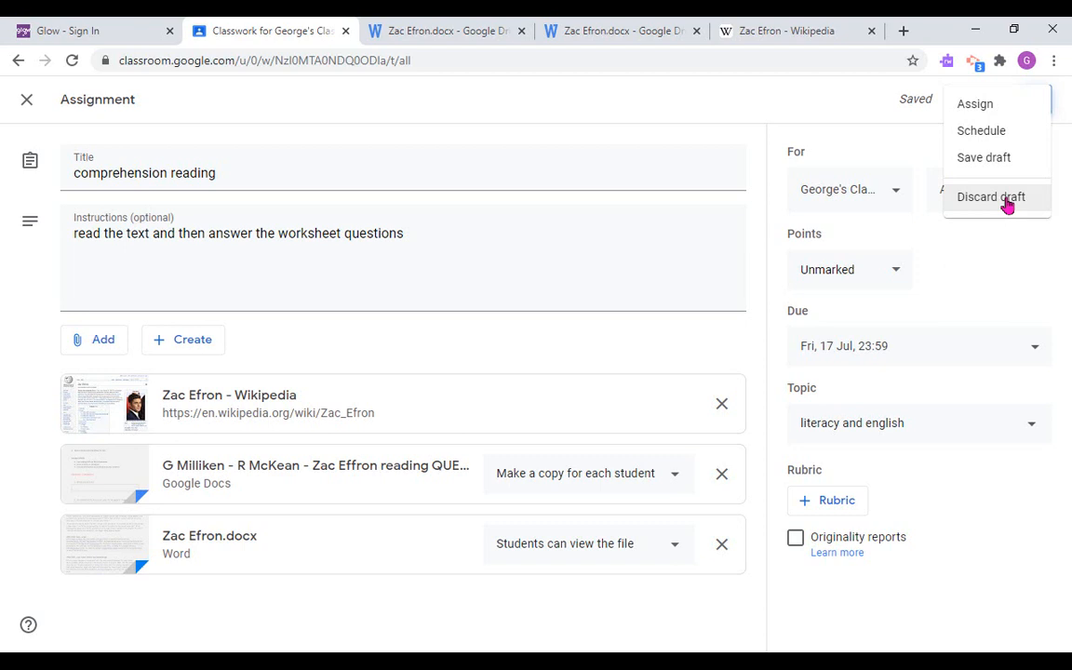
left_click(1034, 270)
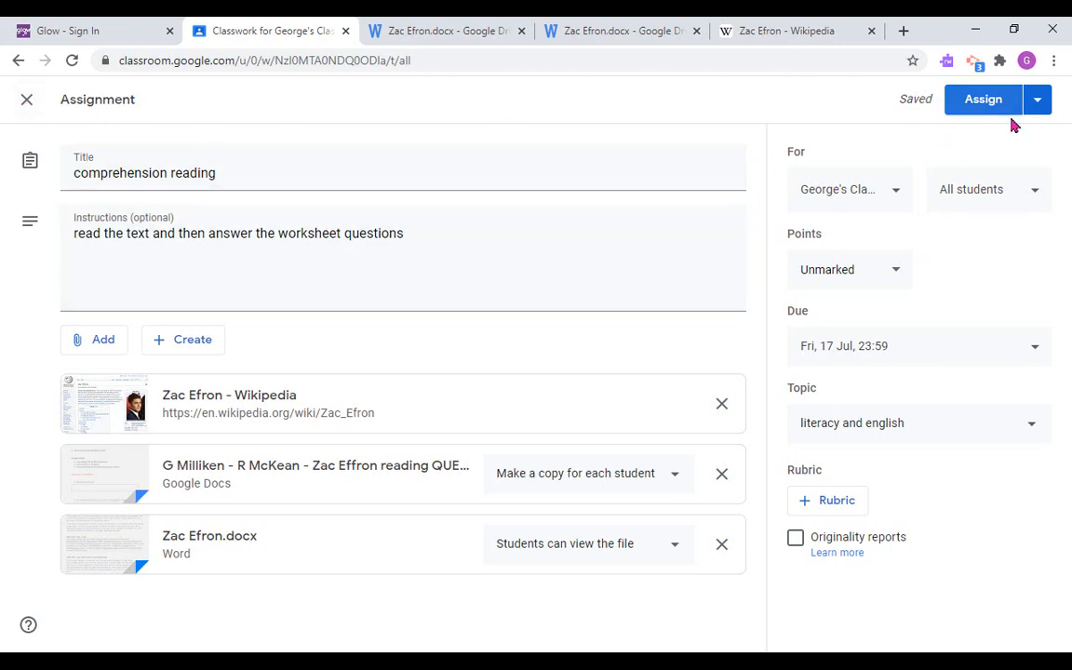
left_click(1035, 105)
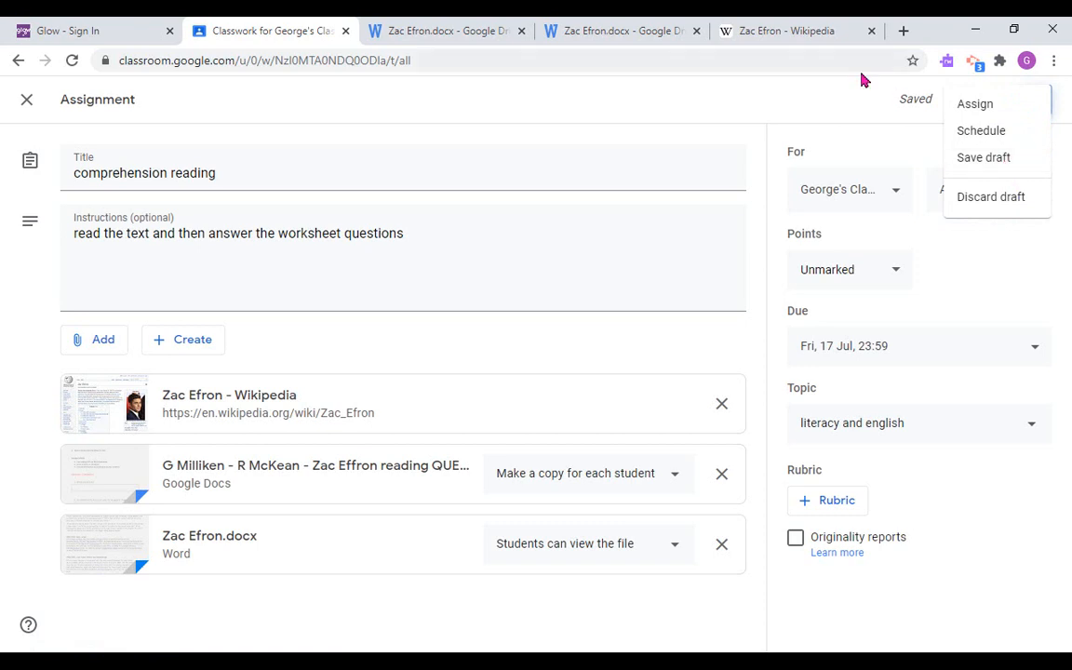
left_click(881, 99)
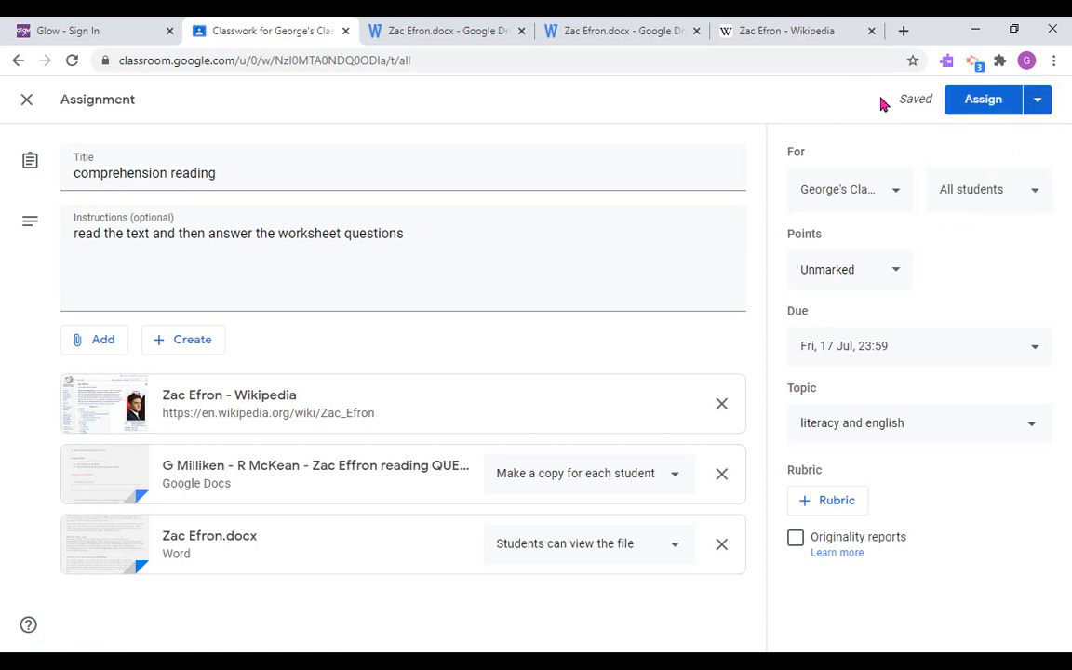
left_click(1005, 109)
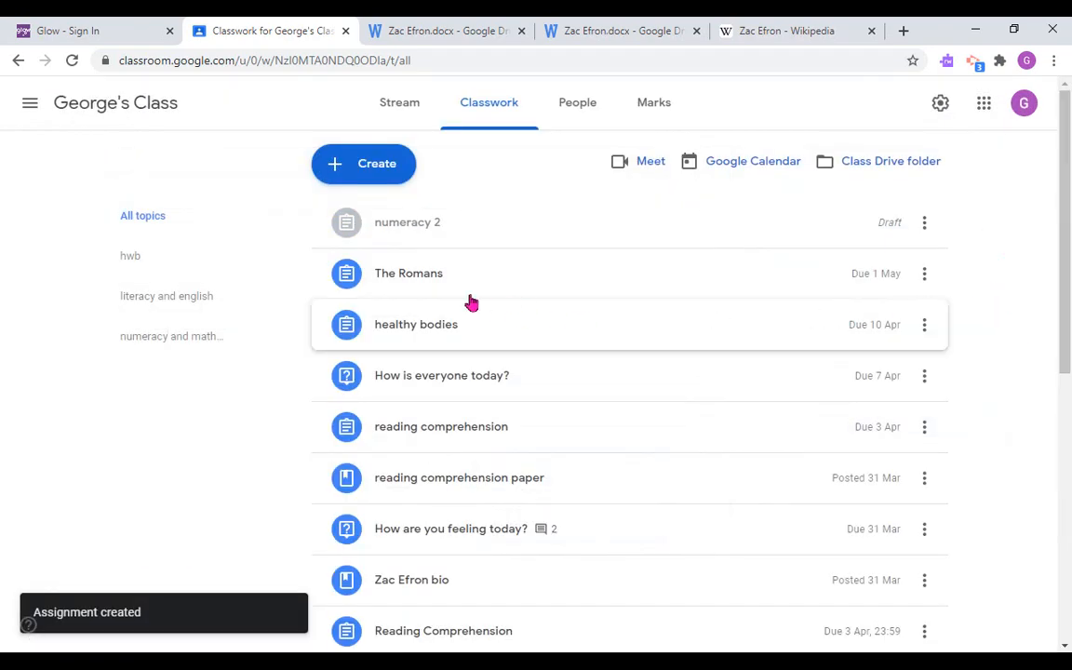
- Check the posted assignment under the literacy and english topic, in the class stream and among the marks, and view its student work
left_click(171, 298)
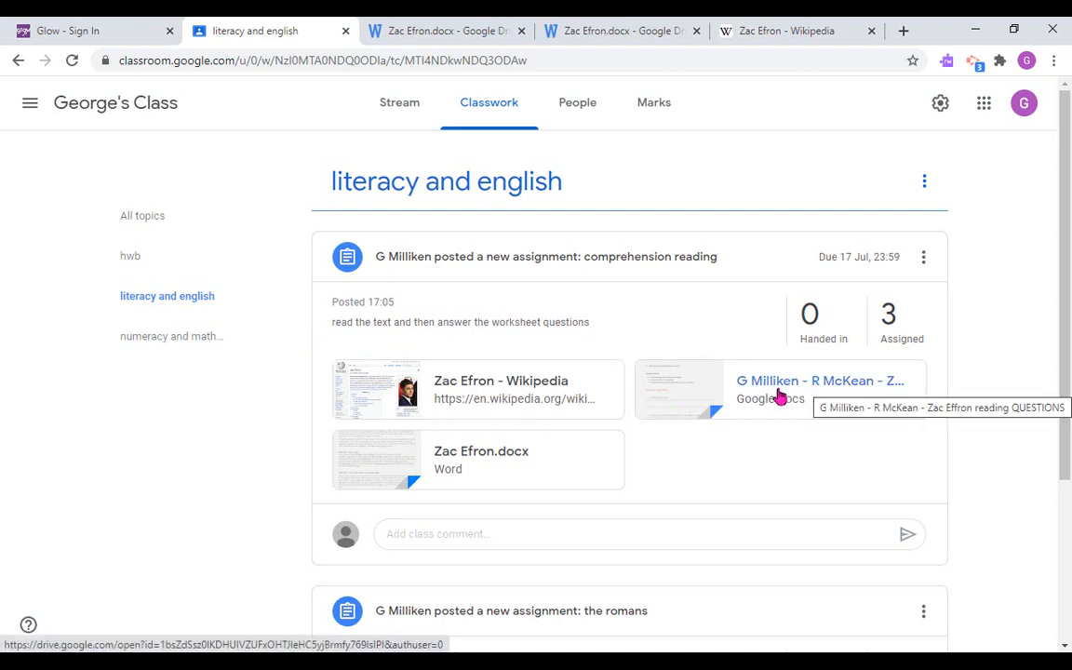
left_click(402, 110)
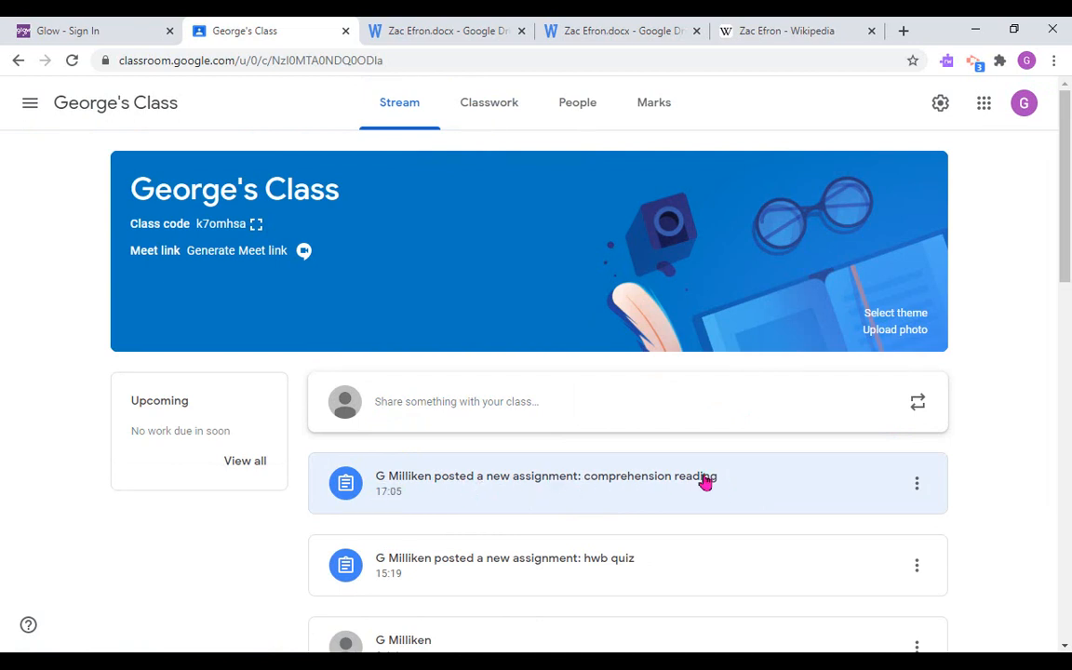
left_click(661, 110)
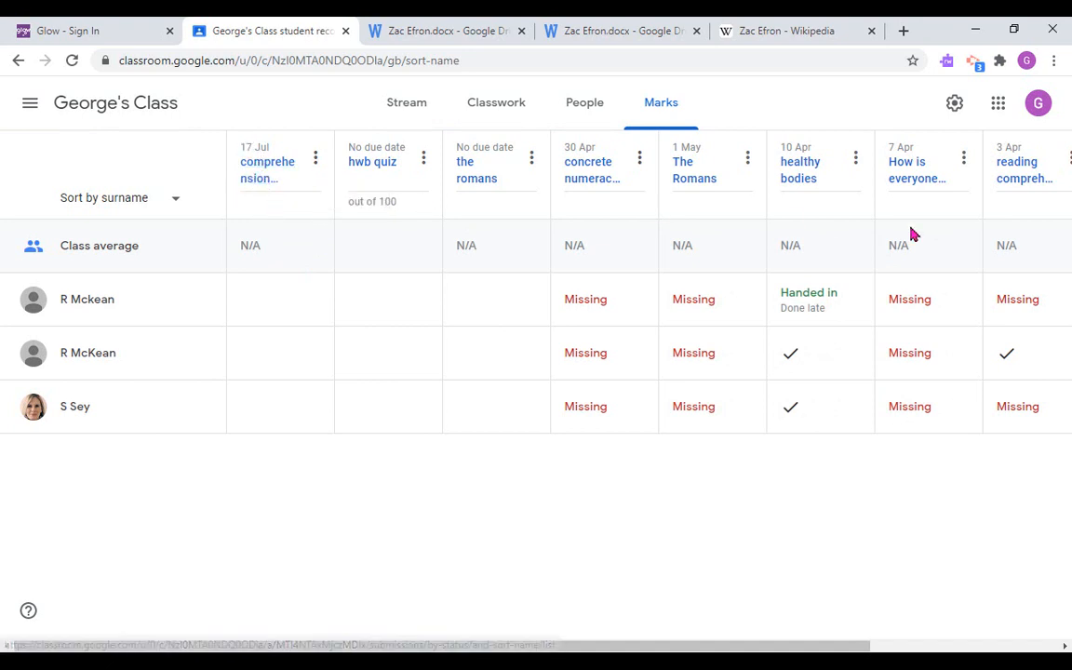
left_click(261, 180)
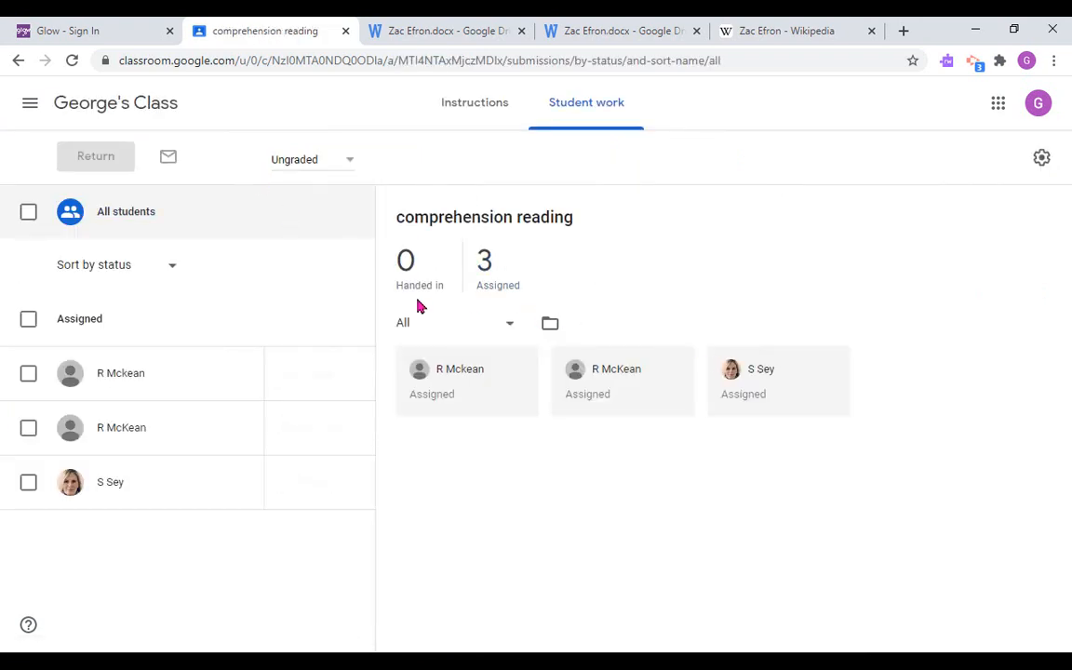